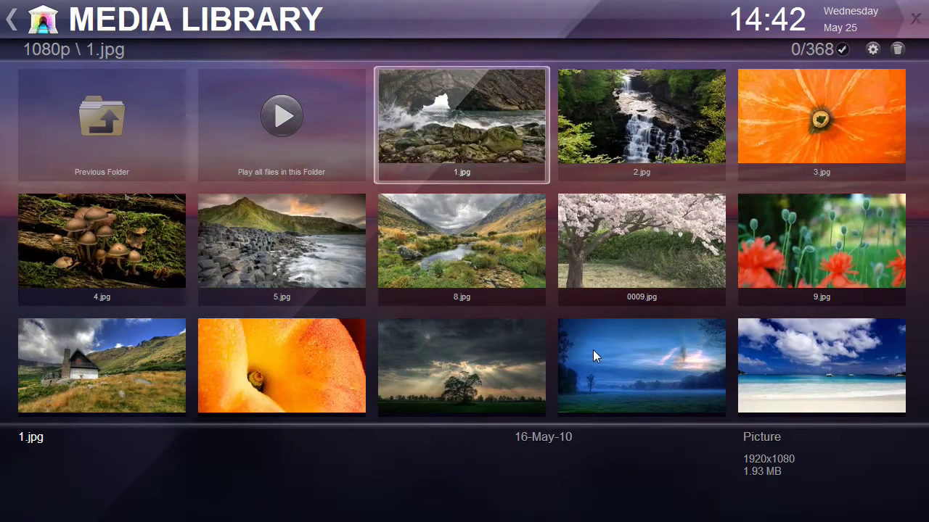
- Open the mini-menu on 1.jpg, cycle through its four functions, and leave it without running any of them
key(Menu)
key(Right)
key(Left)
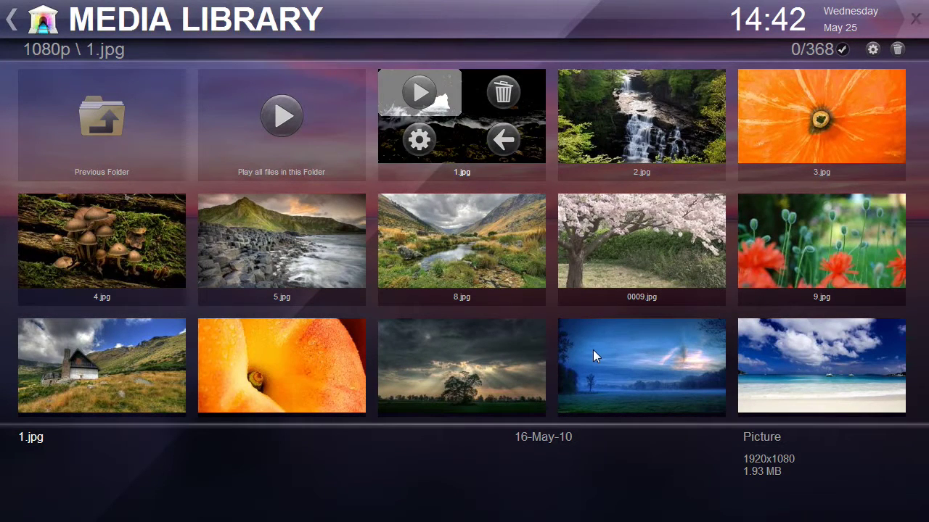
key(Down)
key(Right)
key(Up)
key(Left)
key(Down)
key(Right)
key(Up)
key(Left)
key(Down)
key(Right)
key(Up)
key(Left)
key(Down)
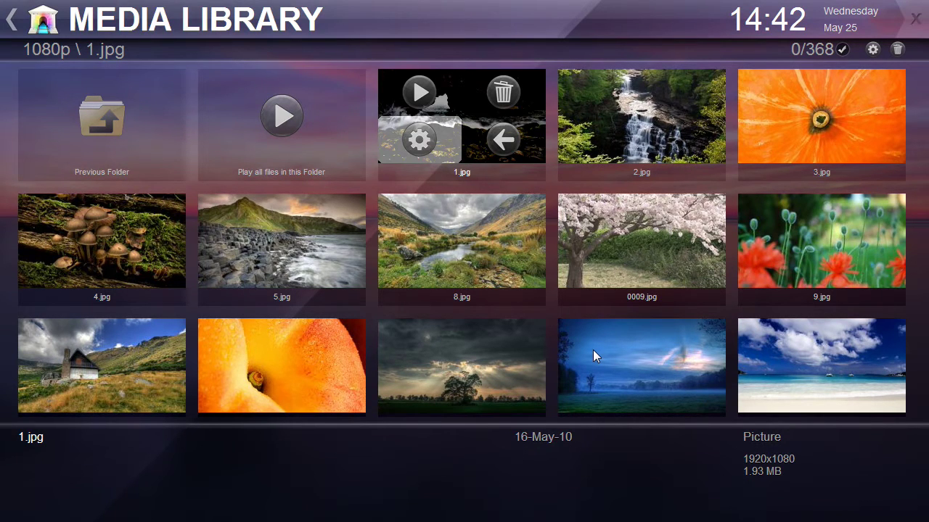
key(Escape)
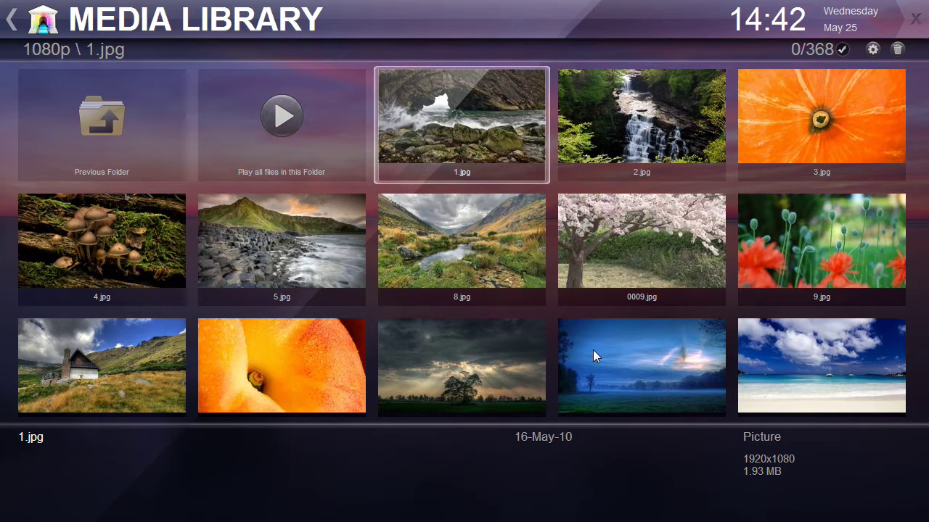
key(Return)
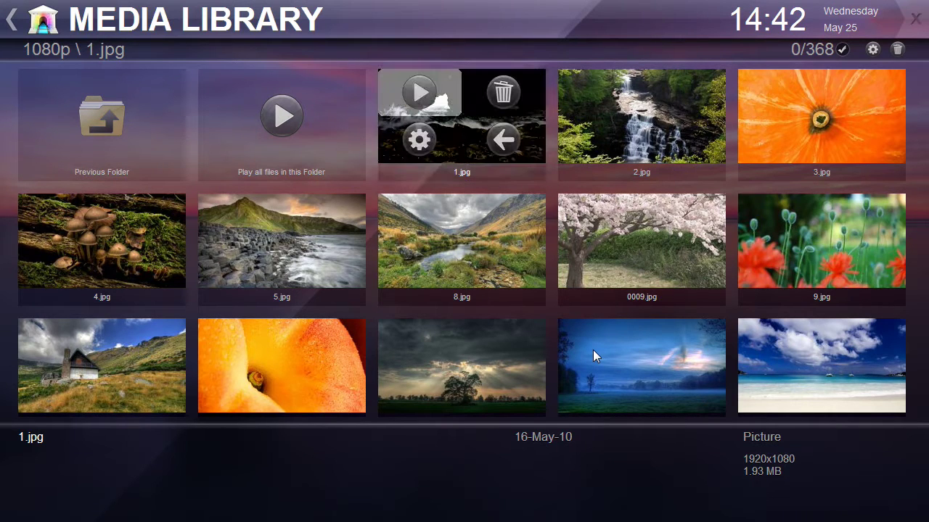
key(Escape)
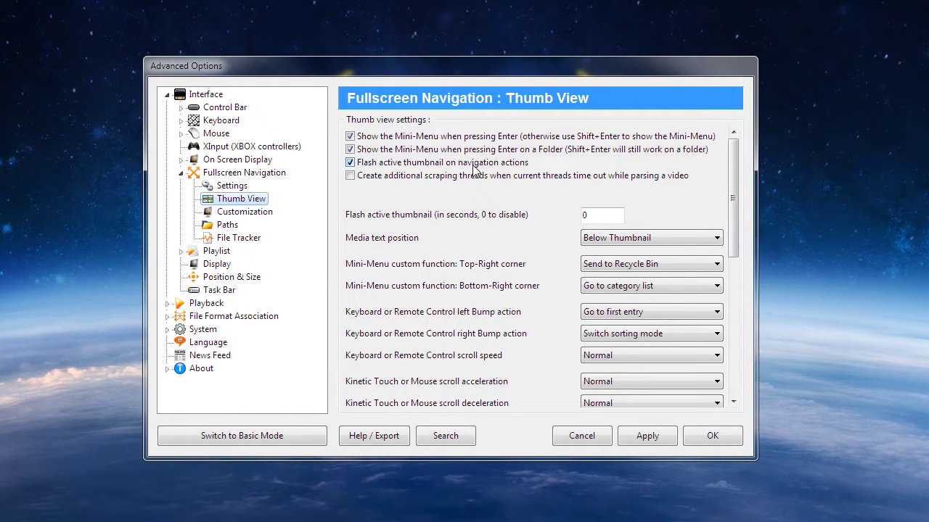
- Examine the active thumbnail flash duration setting and the available media text positions for the thumb view
mouse_move(445, 183)
click(587, 217)
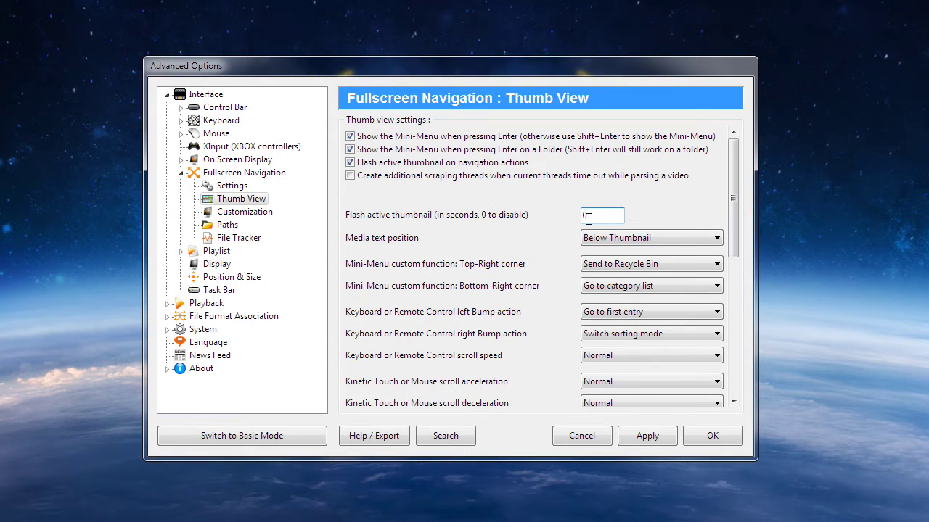
double_click(588, 218)
click(634, 245)
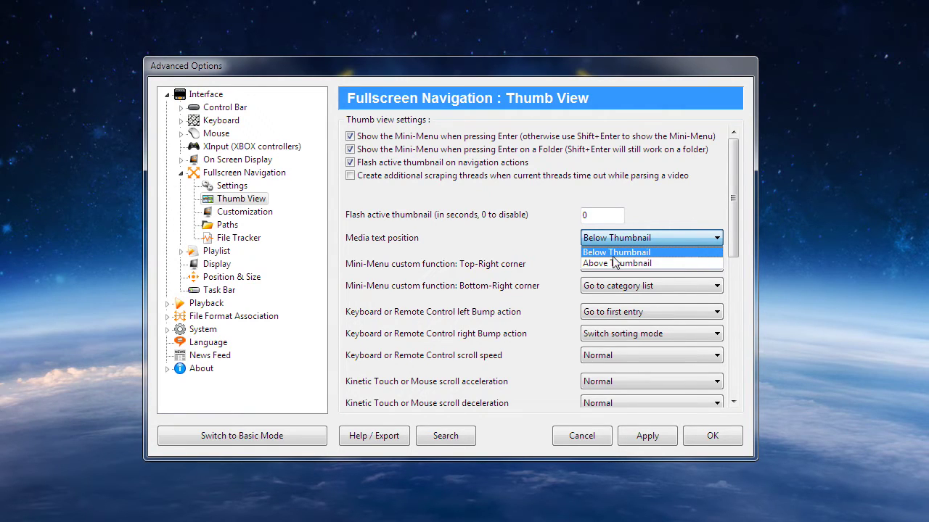
click(486, 240)
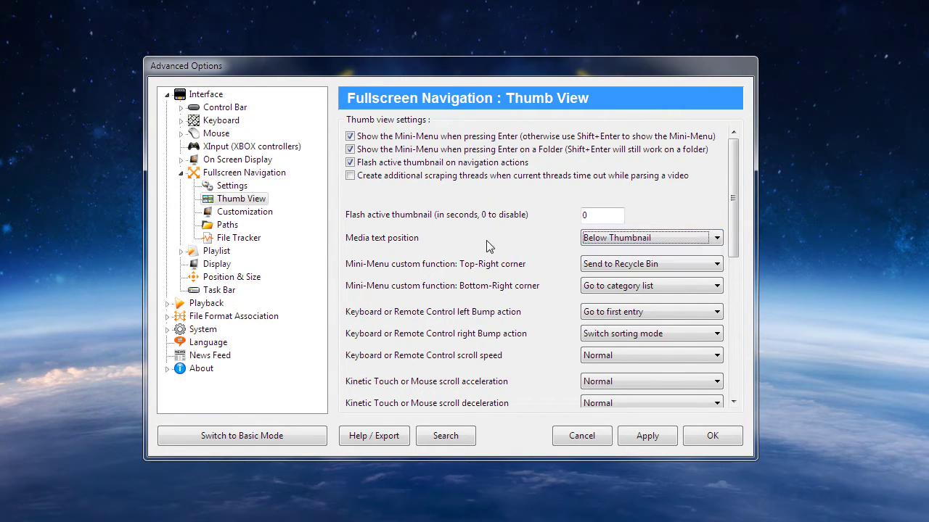
- Review the custom functions available for the mini-menu's top-right and bottom-right corners without changing them
click(608, 265)
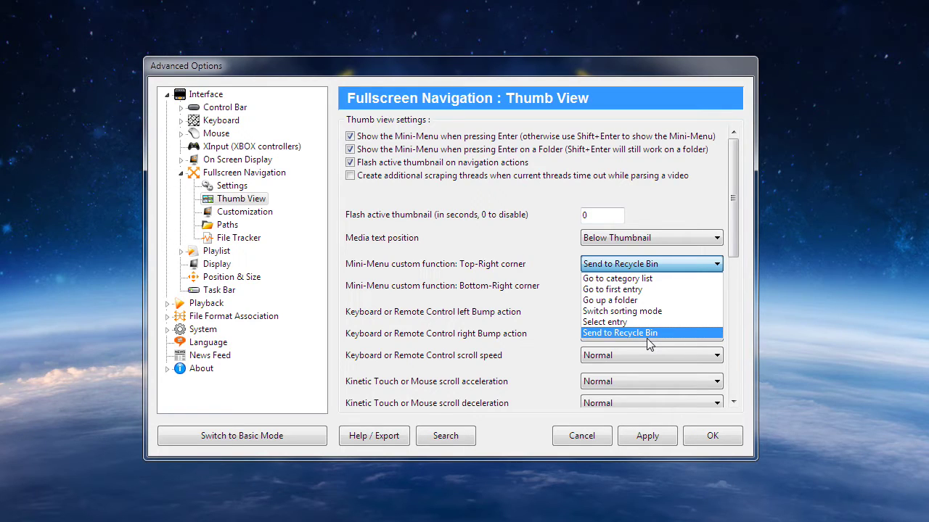
click(545, 317)
click(605, 284)
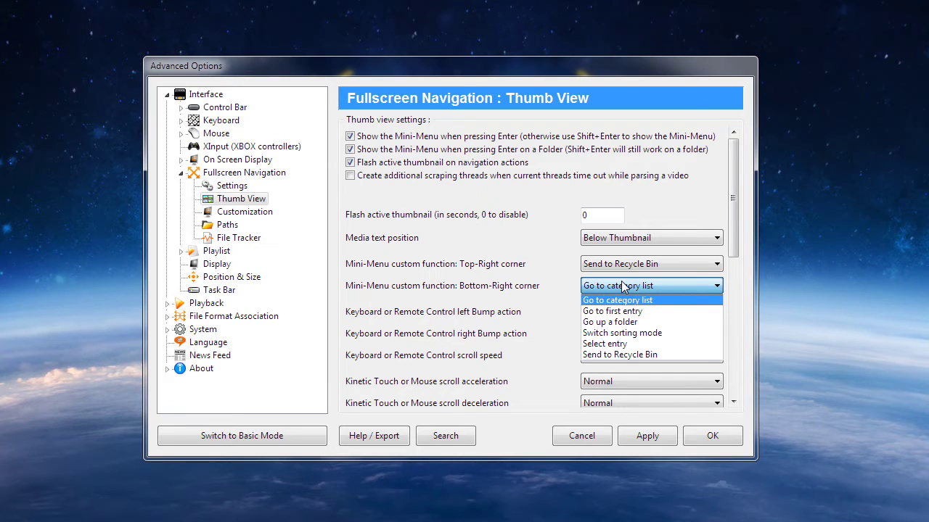
click(527, 301)
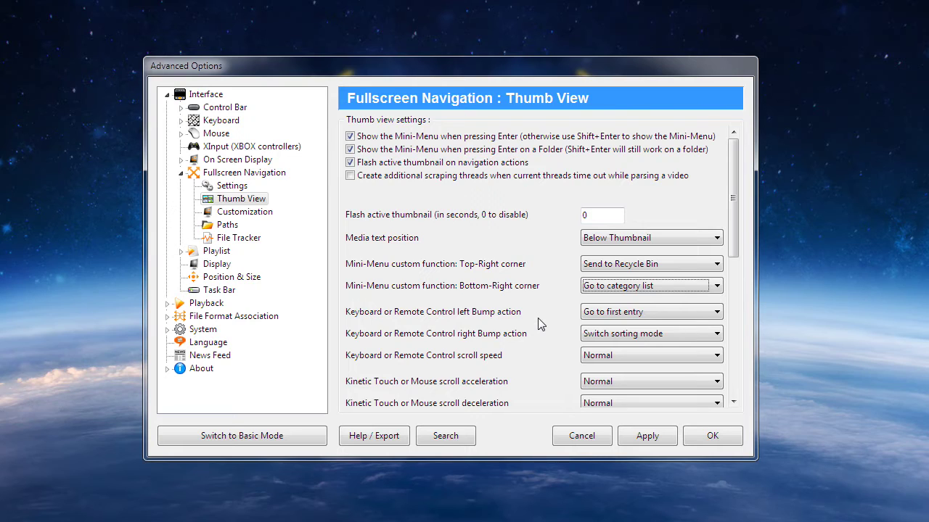
- Review the actions available for the keyboard or remote control left and right bumps, keeping the current choices
click(598, 312)
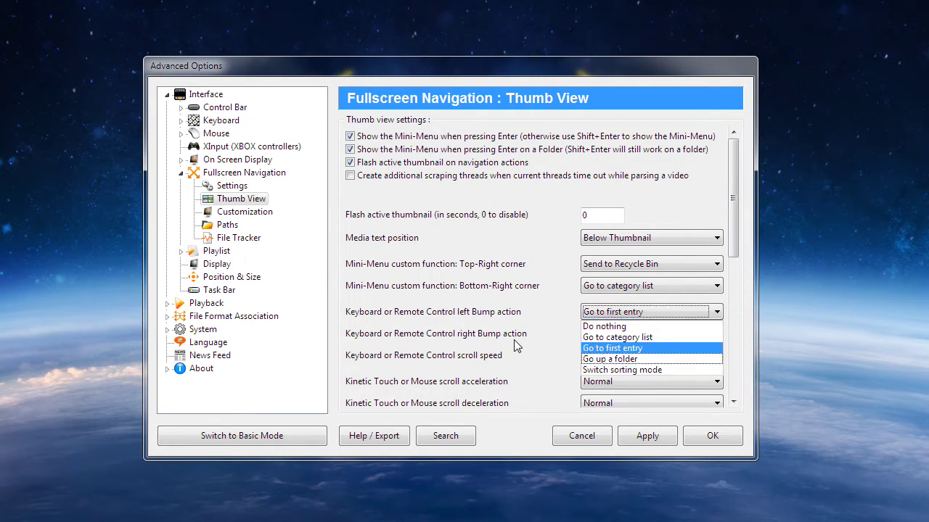
click(631, 348)
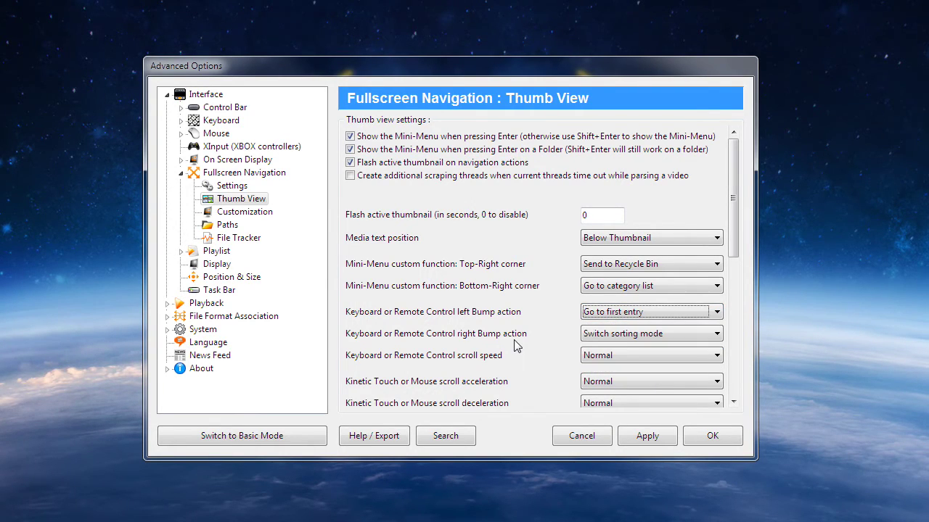
click(622, 335)
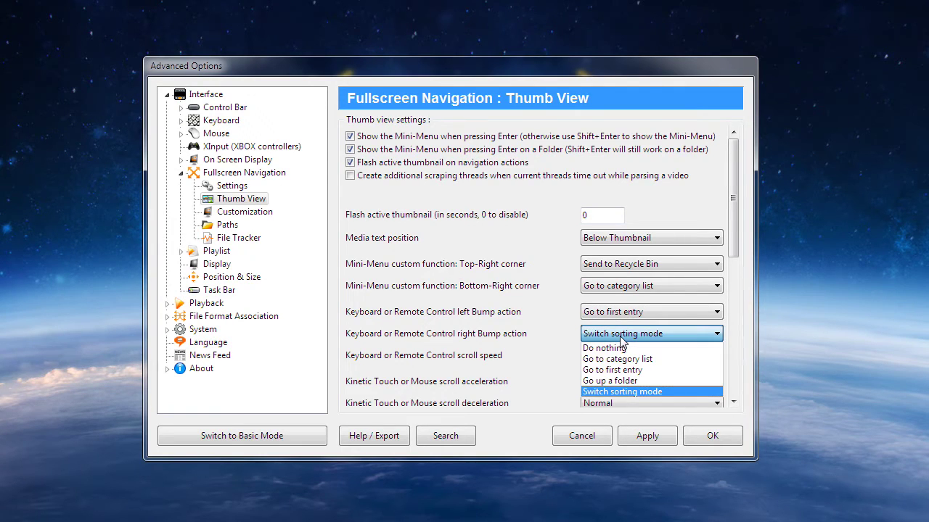
click(621, 336)
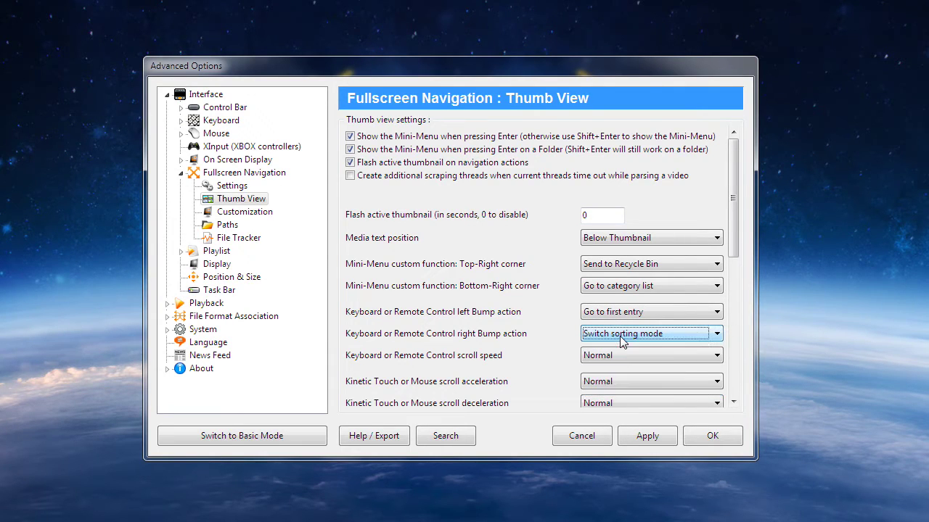
- Review the keyboard or remote scroll speed choices and the kinetic scroll acceleration and deceleration choices without changing them
click(674, 358)
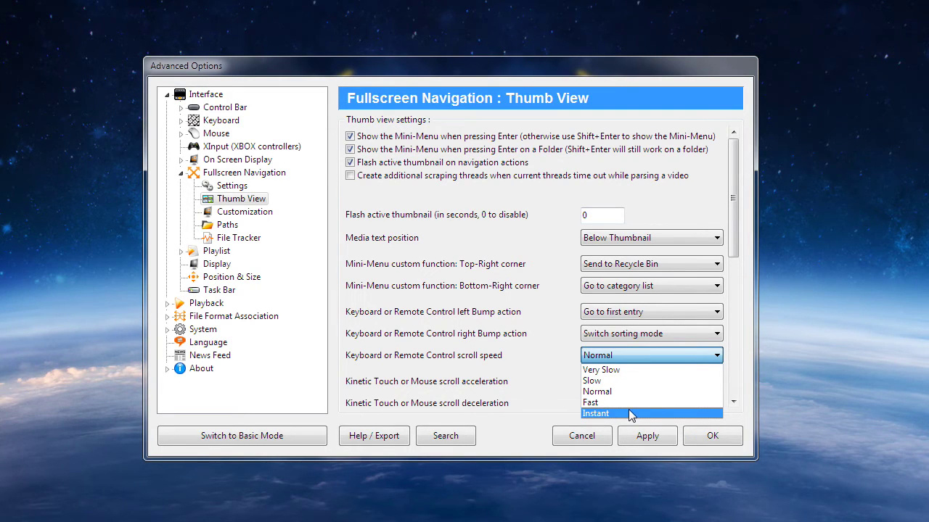
click(493, 383)
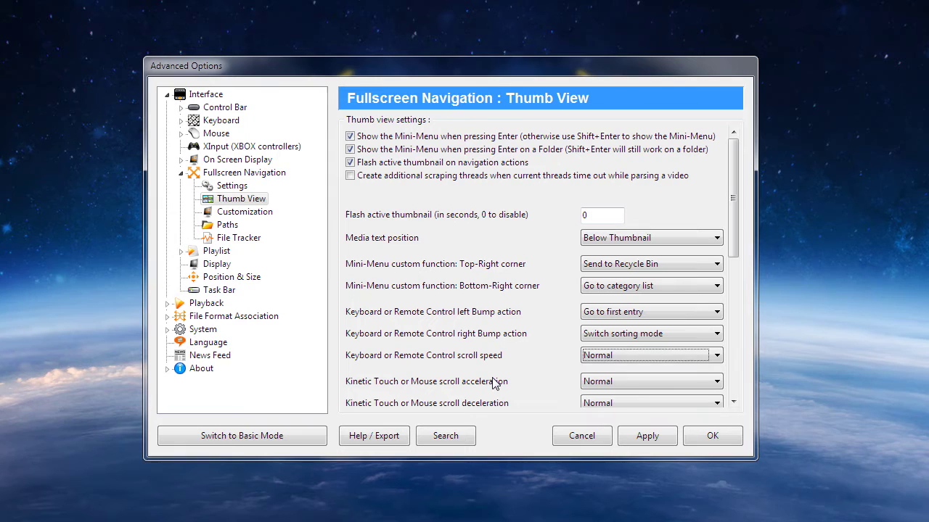
scroll(736, 249, down, 3)
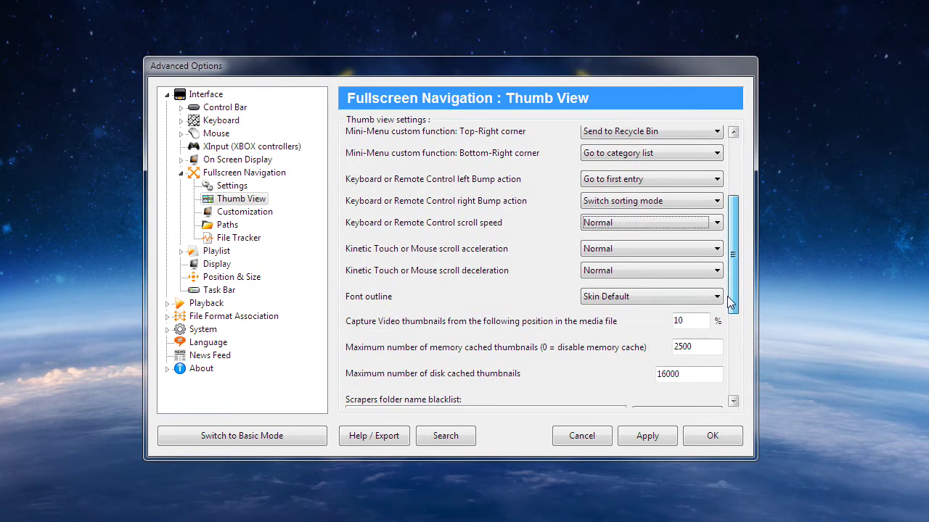
click(667, 249)
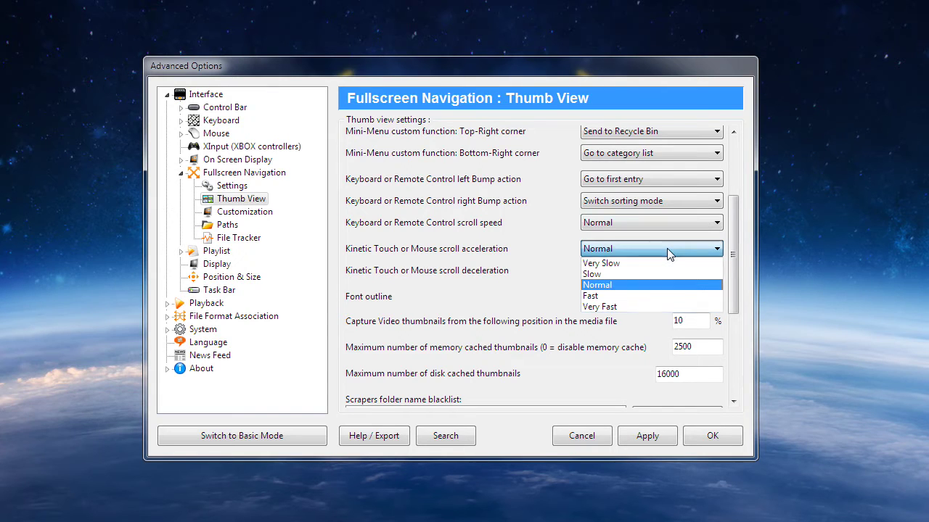
click(657, 248)
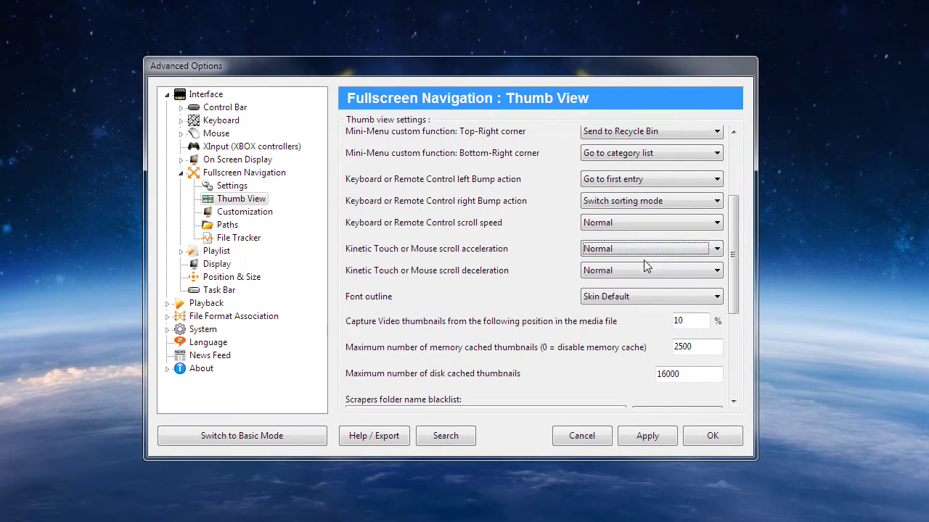
click(638, 272)
click(638, 271)
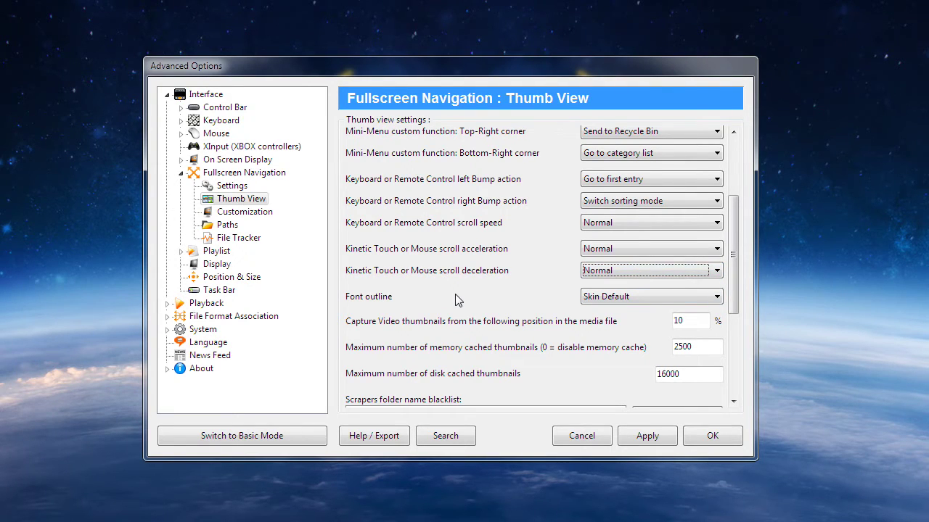
- Examine the font outline choices and the media file position used for capturing video thumbnails
click(636, 295)
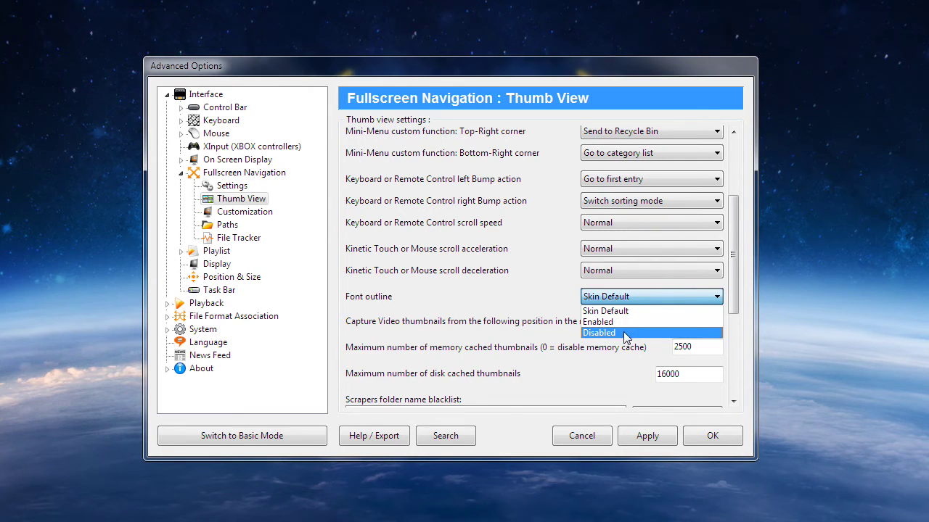
click(497, 305)
click(701, 319)
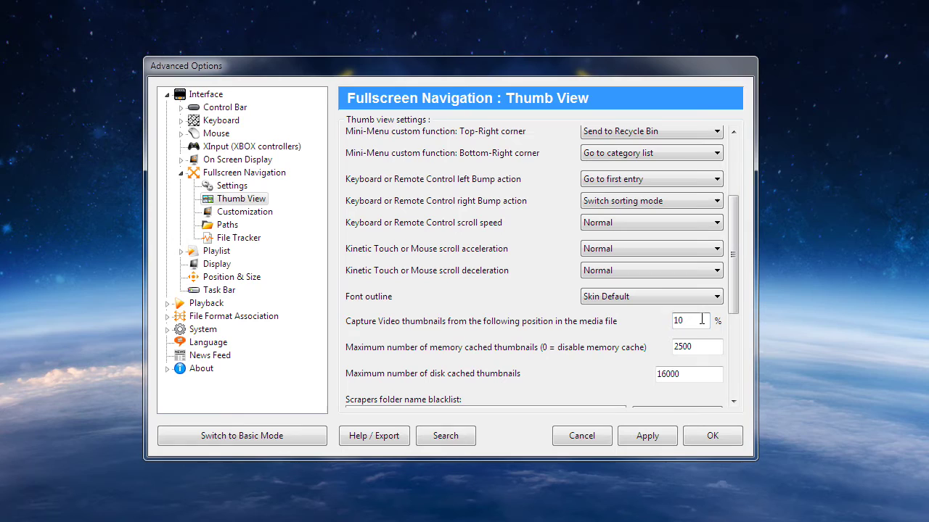
double_click(704, 320)
click(703, 320)
- Examine the limits for memory cached and disk cached thumbnails
click(704, 351)
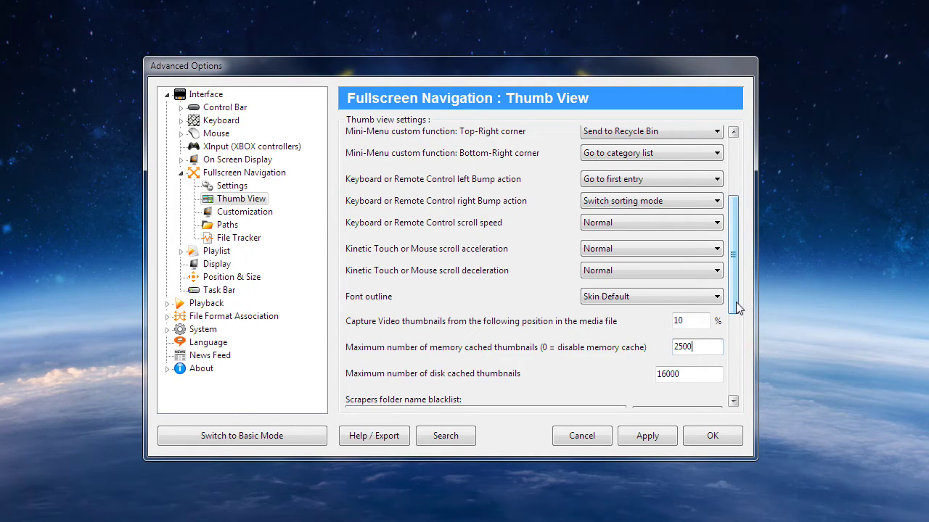
drag(736, 309, 739, 354)
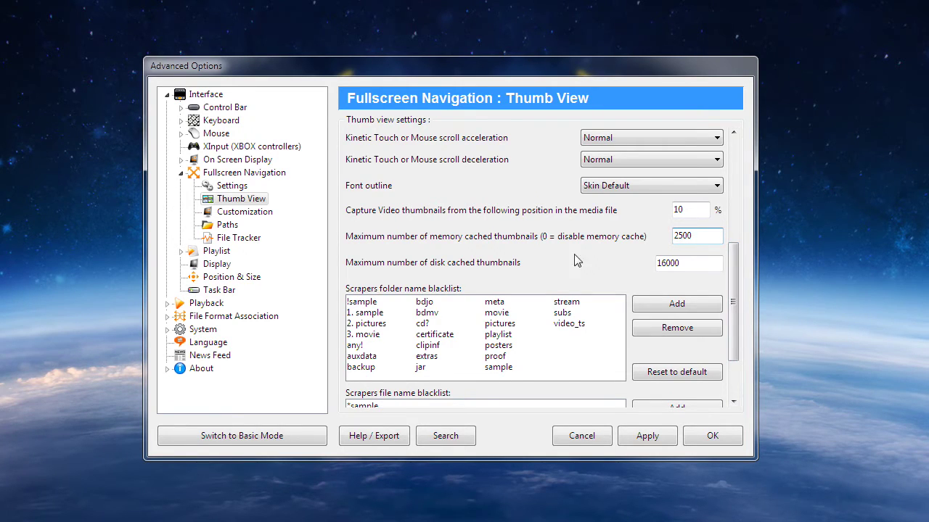
click(672, 262)
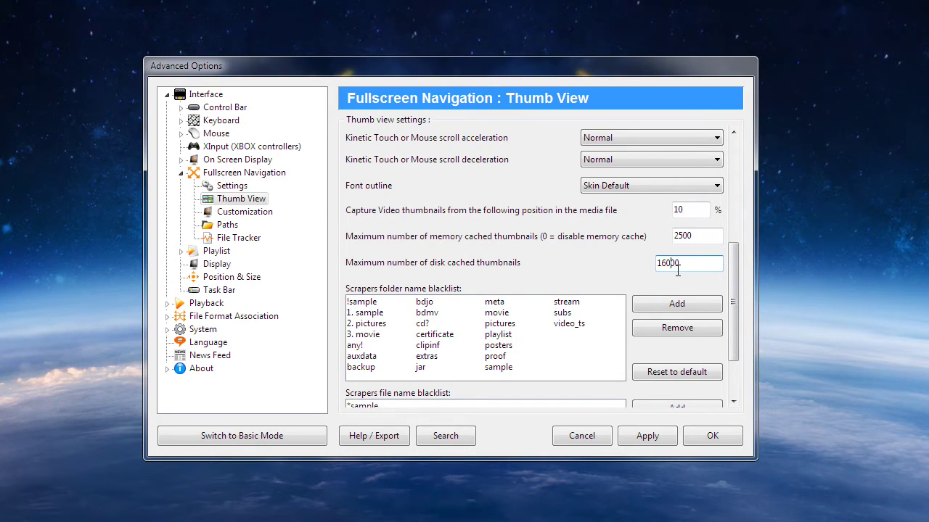
key(Left)
key(Left)
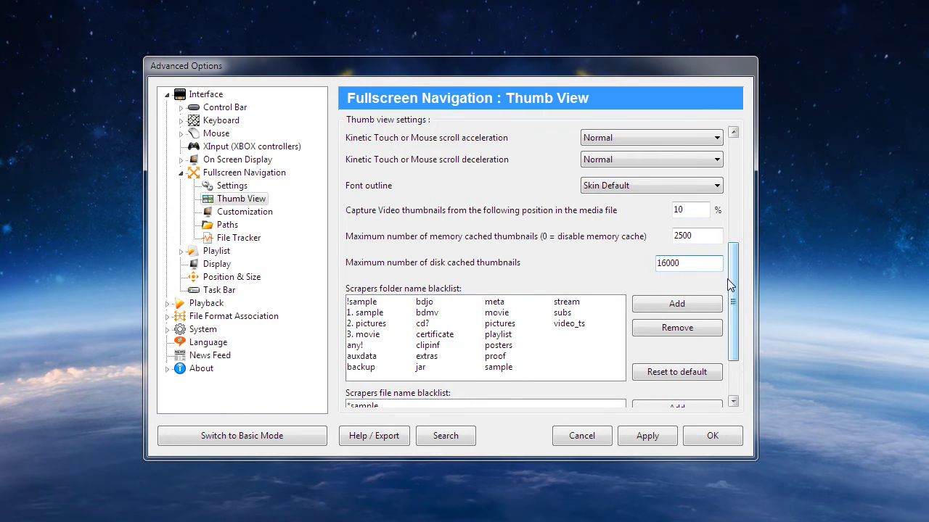
- Try out sample patterns for a new scrapers file name blacklist entry, discard the entry, and close the advanced options without saving
scroll(733, 304, down, 3)
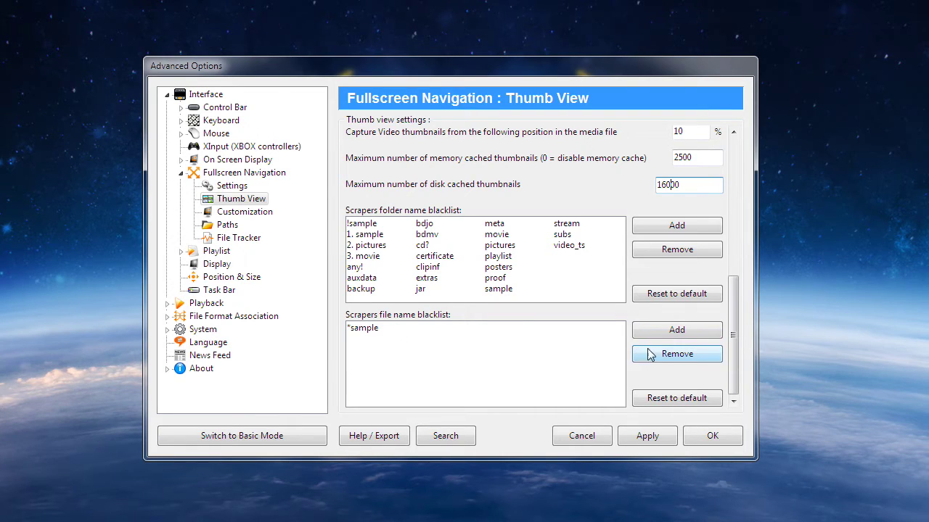
click(682, 330)
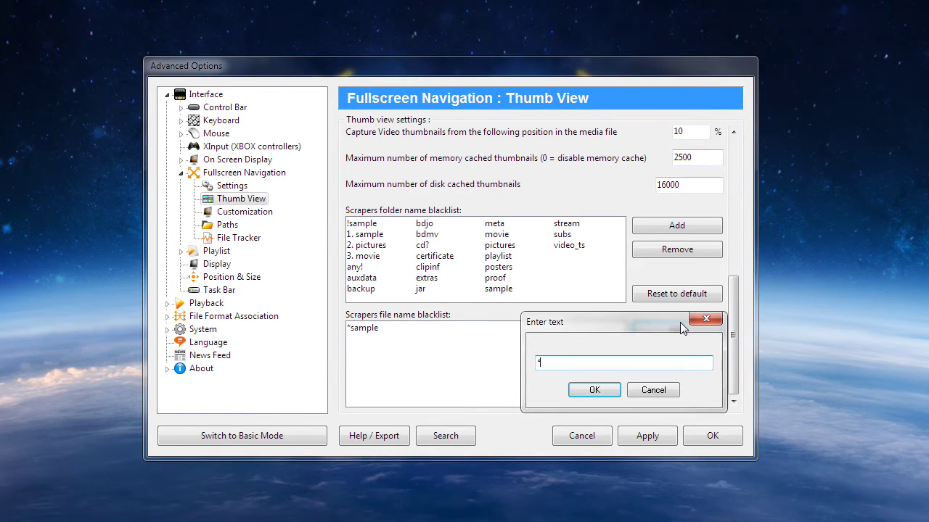
text(*s)
text(mpo)
key(BackSpace)
text(le*)
key(Delete)
key(Delete)
key(Delete)
key(Delete)
key(Delete)
key(Delete)
key(Delete)
key(Delete)
text(u)
text(m)
text(age)
text(??)
key(BackSpace)
key(BackSpace)
text(01)
click(652, 390)
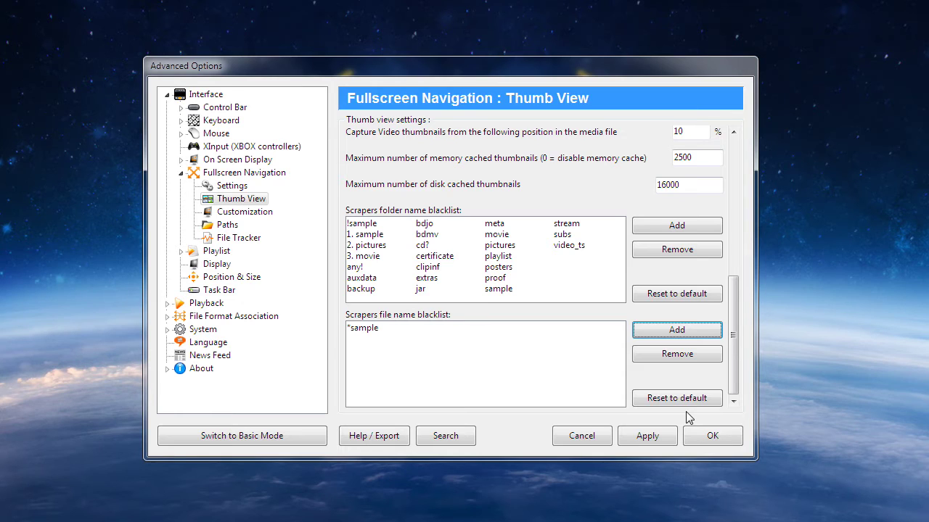
click(603, 438)
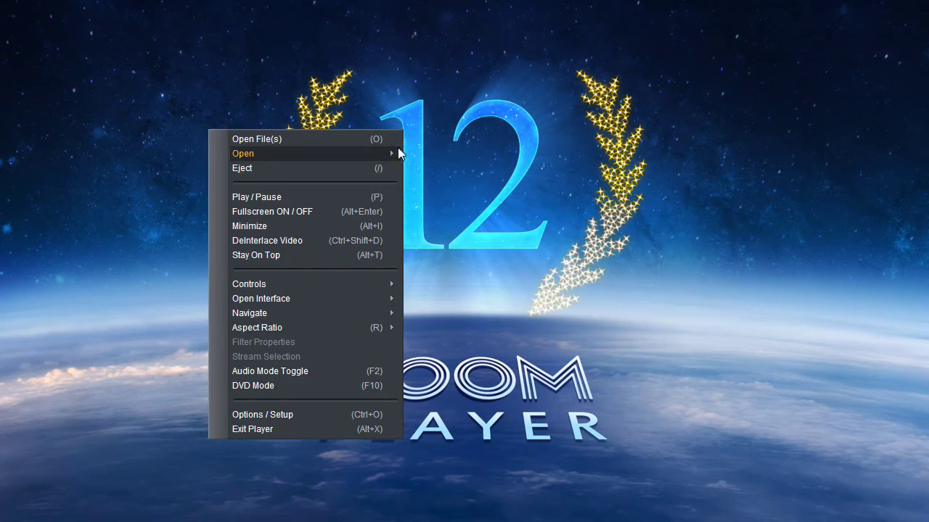
- Open the Wallpapers category's configuration from the Media Library Category Editor and review the aspect ratio and column count choices
mouse_move(316, 291)
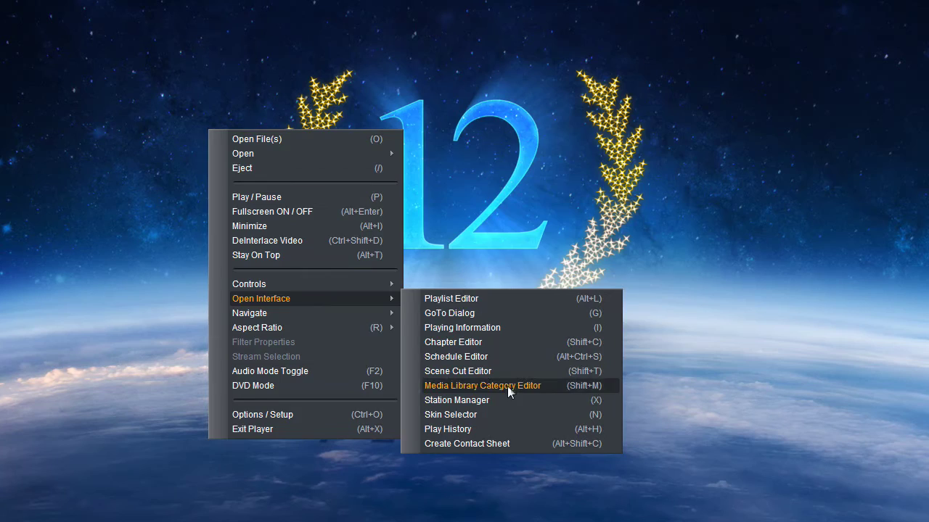
click(507, 386)
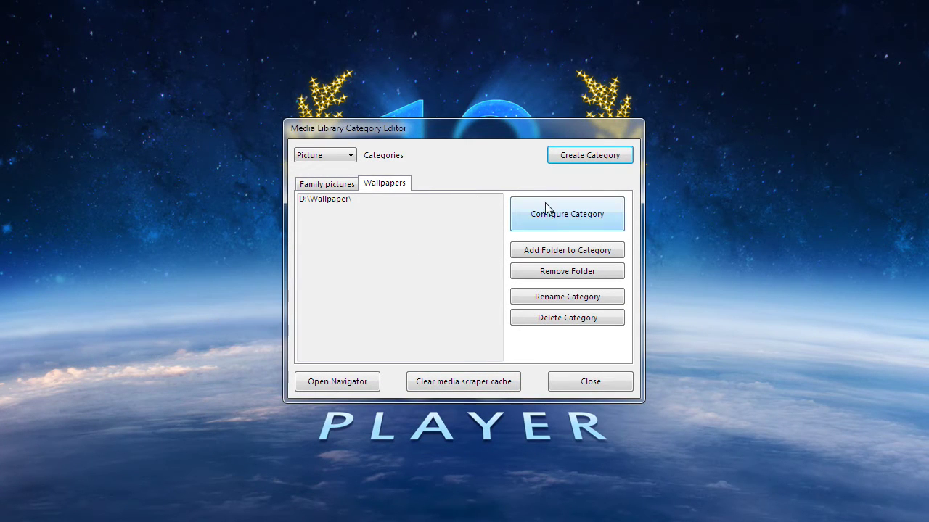
click(571, 218)
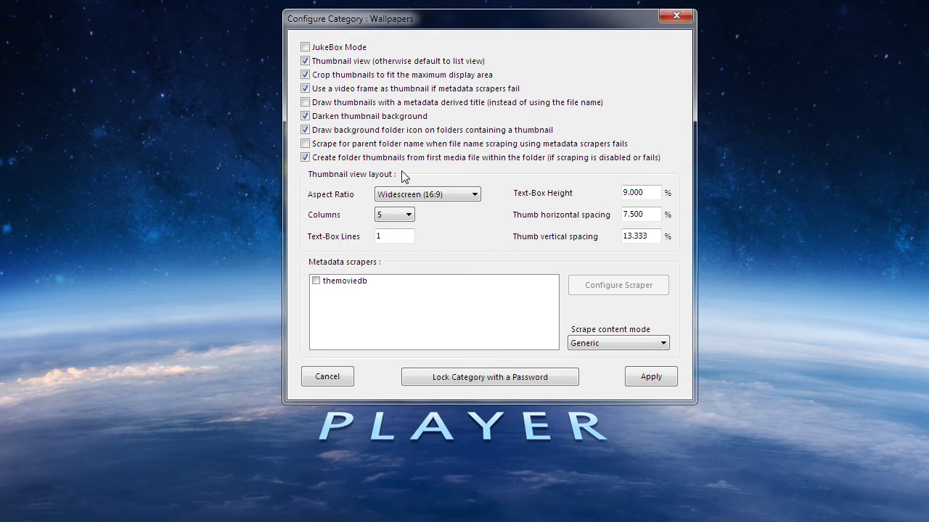
click(477, 194)
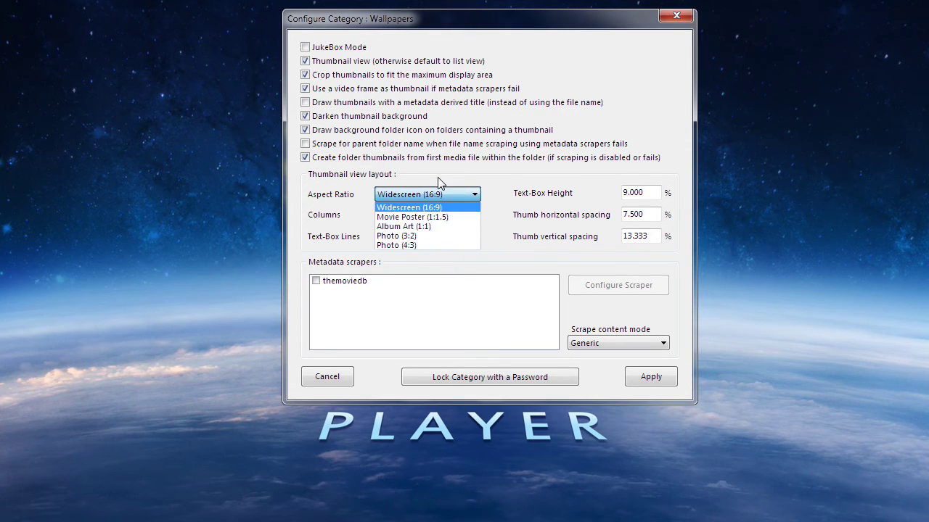
click(436, 182)
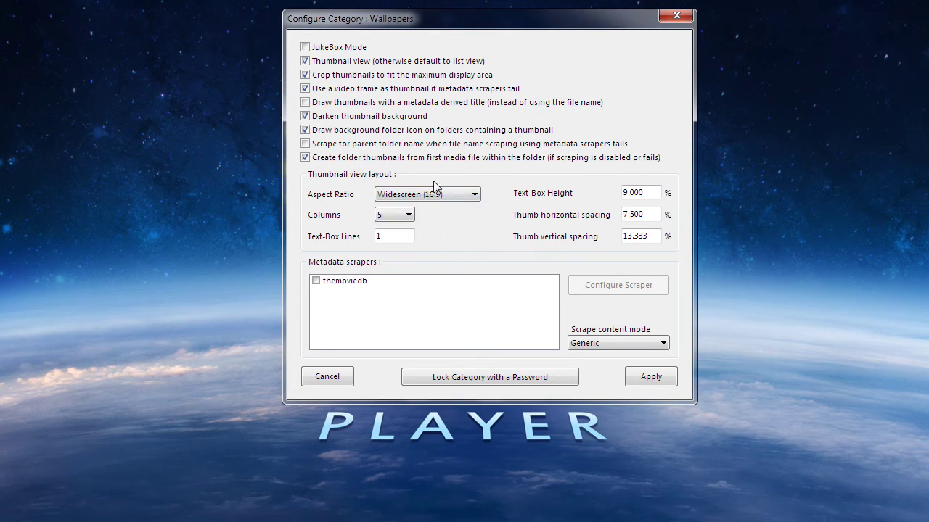
click(477, 197)
click(408, 218)
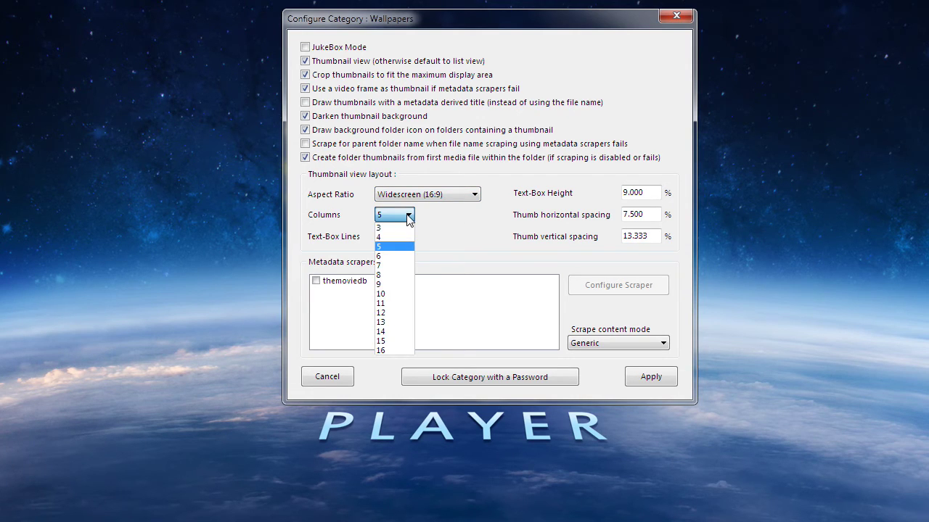
click(408, 218)
- Examine the text-box lines, text-box height and thumbnail spacing fields, and move up through the wallpaper thumbnails to inspect the layout
click(394, 235)
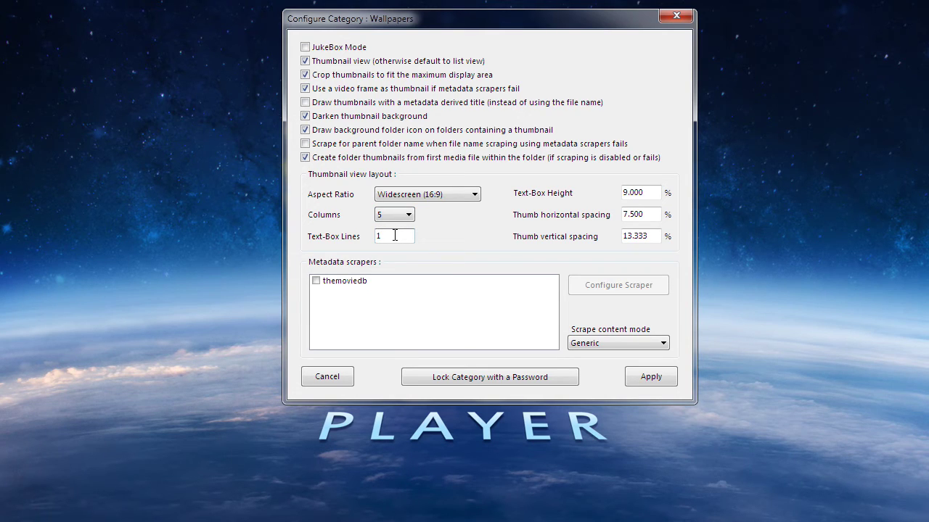
click(652, 192)
click(644, 214)
click(636, 236)
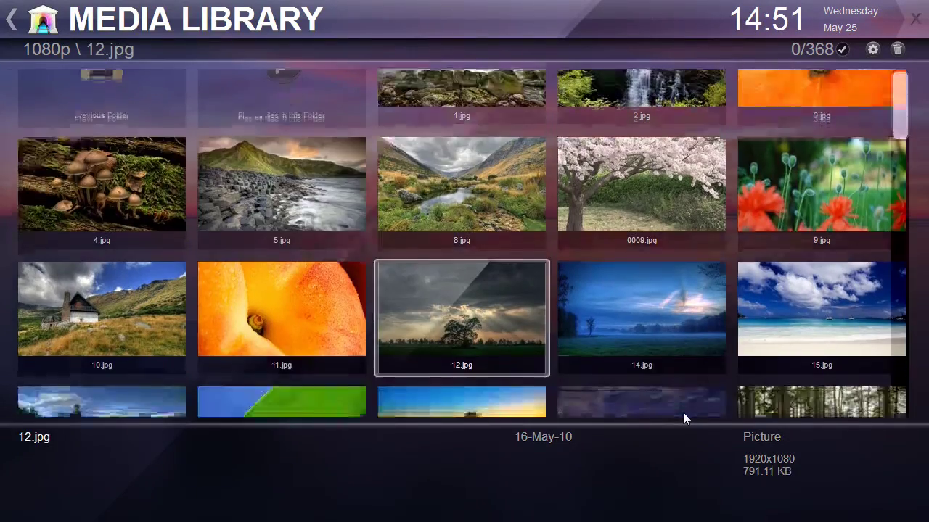
key(Up)
key(Up)
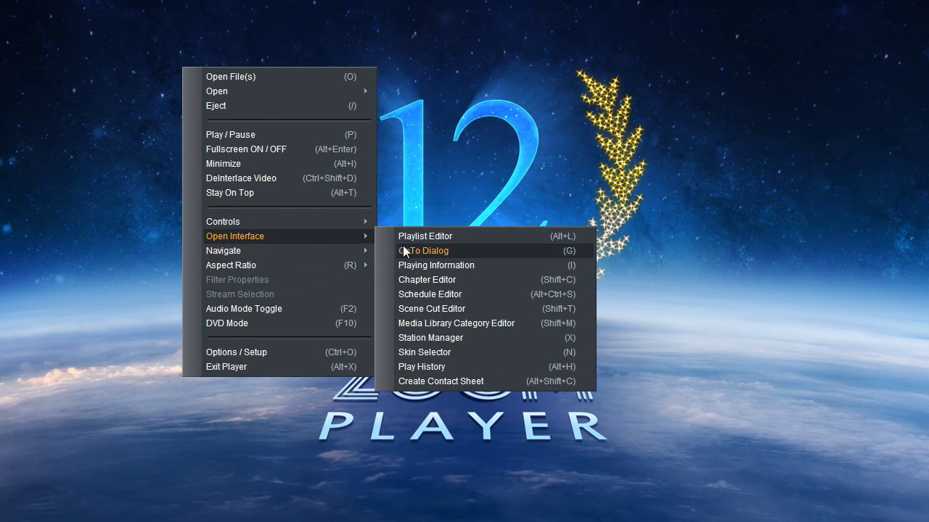
- Set the Wallpapers category's aspect ratio to Album Art (1:1), reset the thumb layout to that ratio's defaults, and apply it
click(477, 326)
click(575, 207)
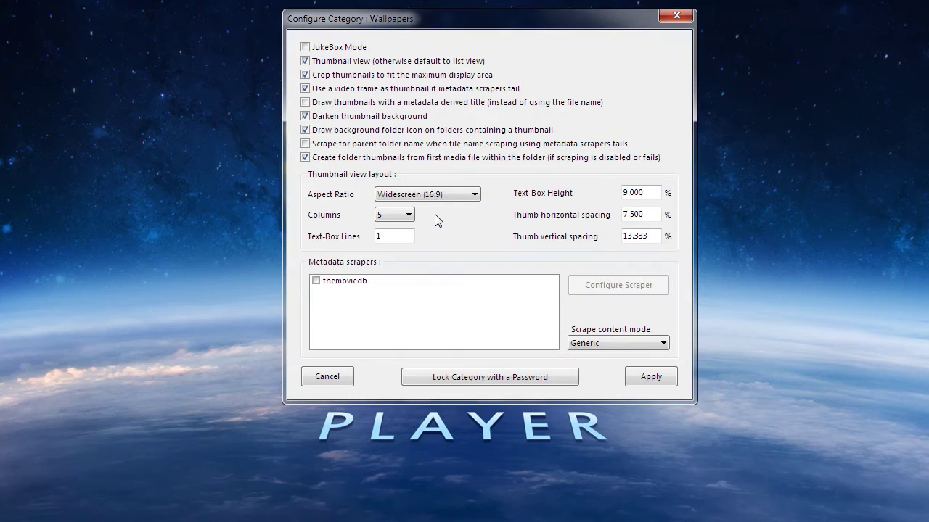
click(456, 194)
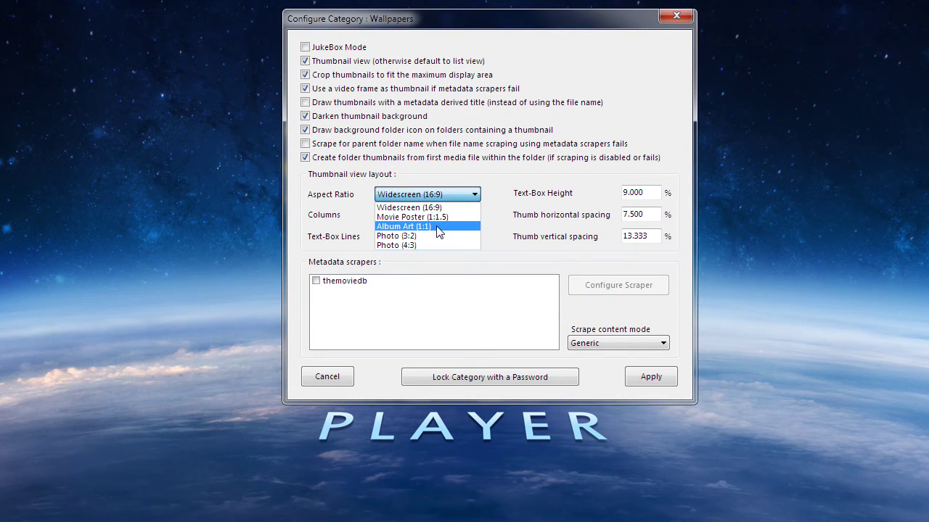
click(438, 227)
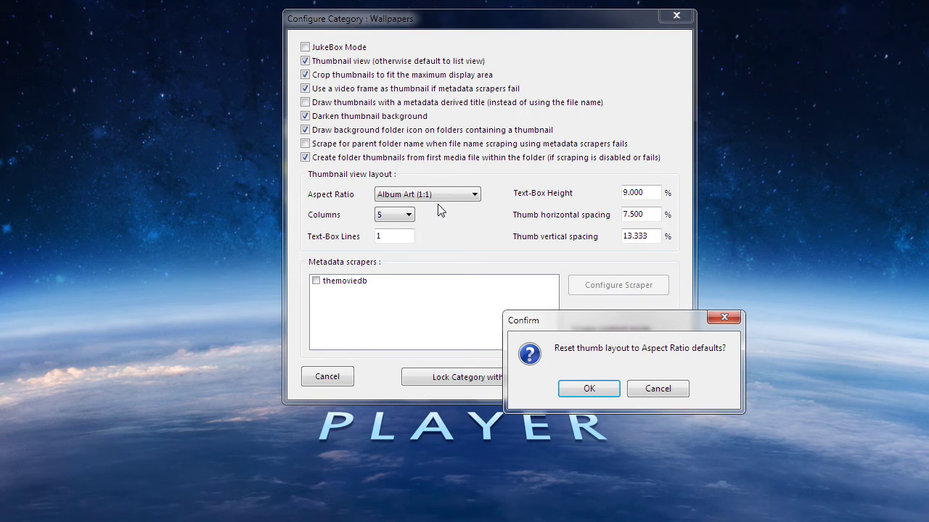
click(588, 389)
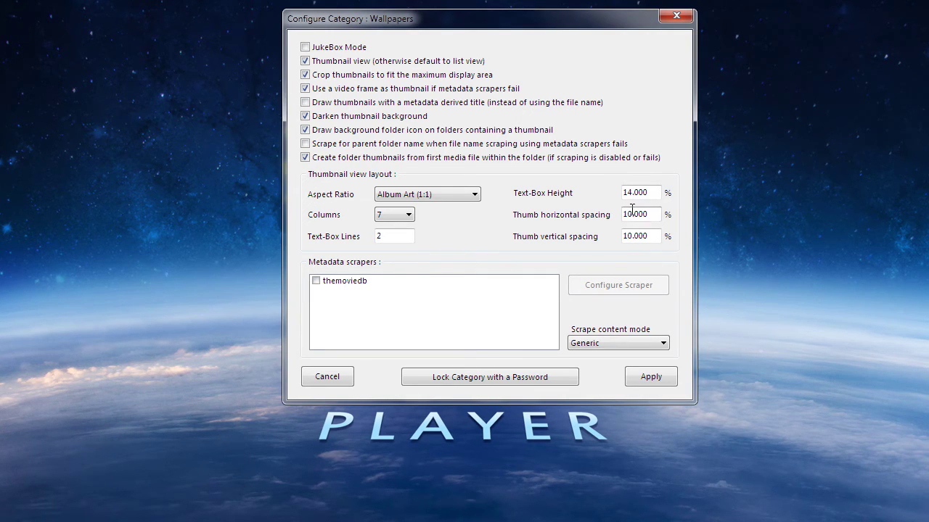
click(657, 377)
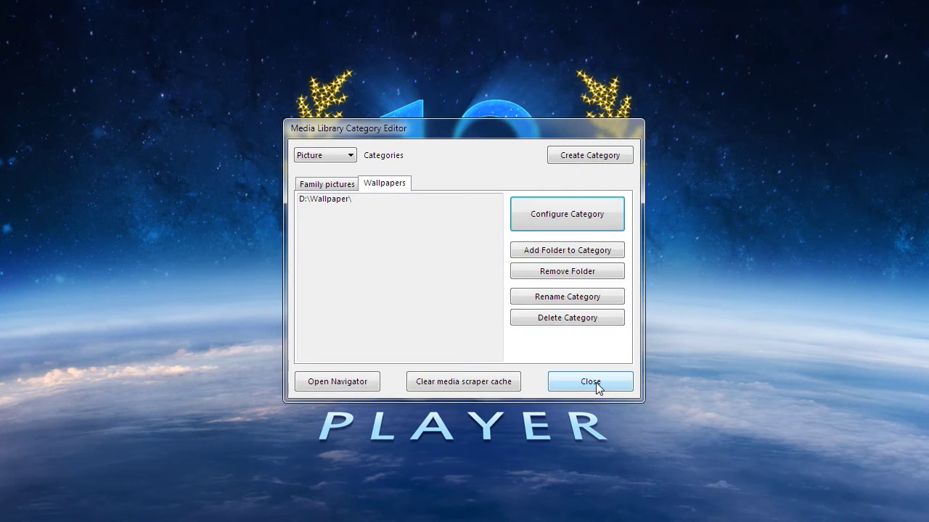
click(596, 387)
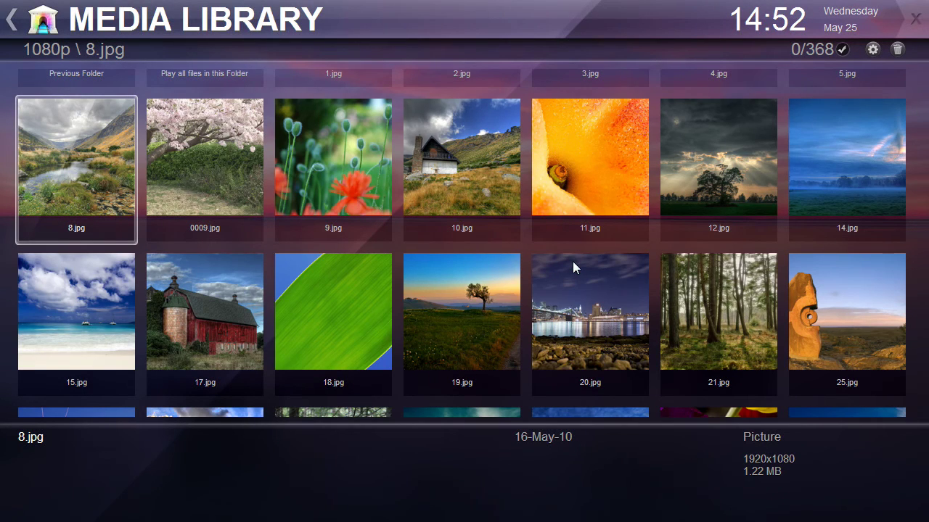
- Move back and forth along the square wallpaper thumbnails to inspect the Album Art layout, and leave the media library
key(Right)
key(Right)
key(Right)
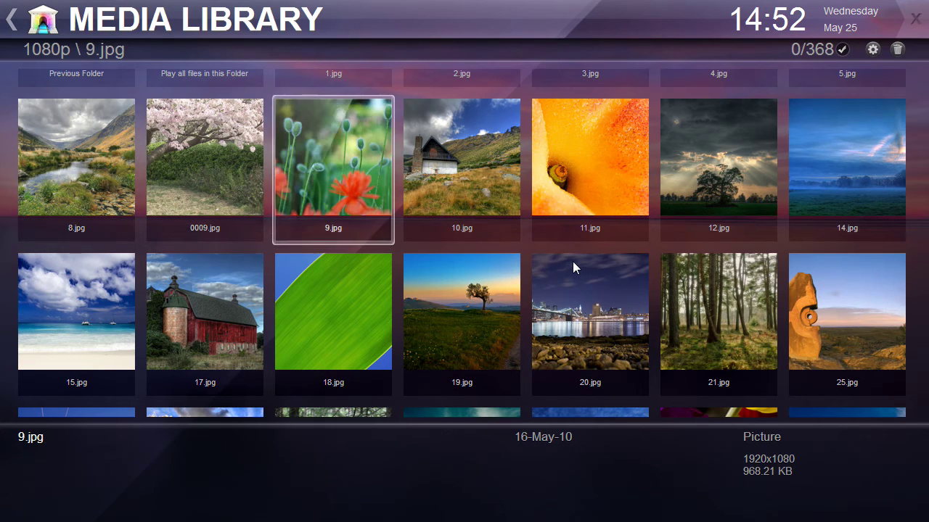
key(Left)
key(Left)
key(Right)
key(Right)
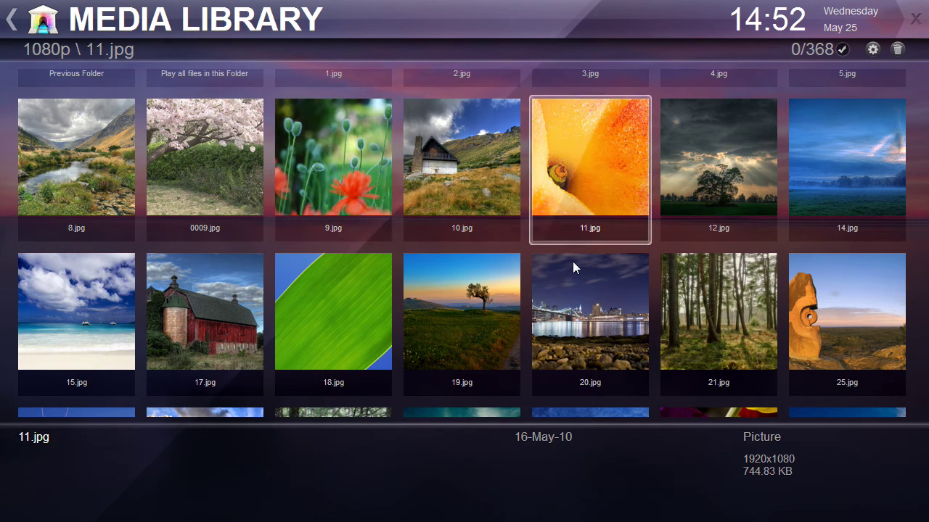
key(Left)
key(Left)
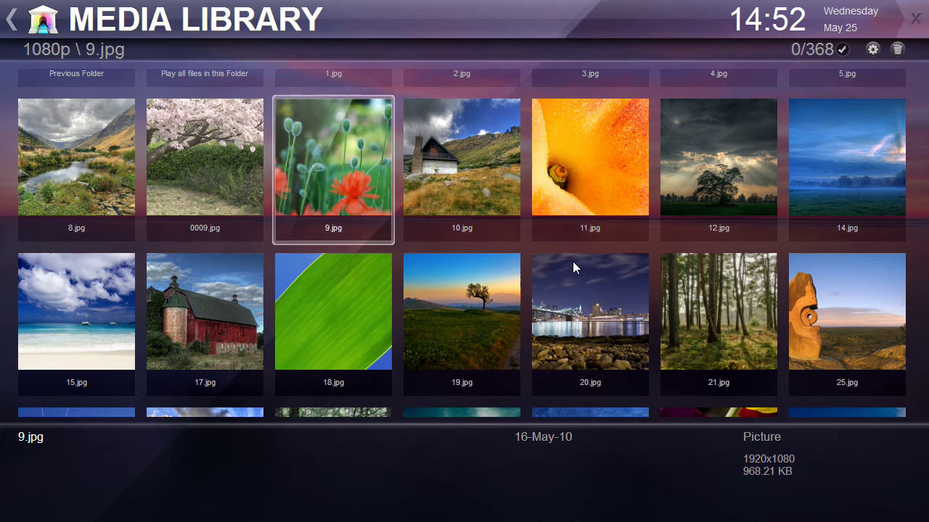
key(Escape)
- Reopen the Wallpapers category's configuration and set the number of thumbnail columns to 13
right_click(482, 145)
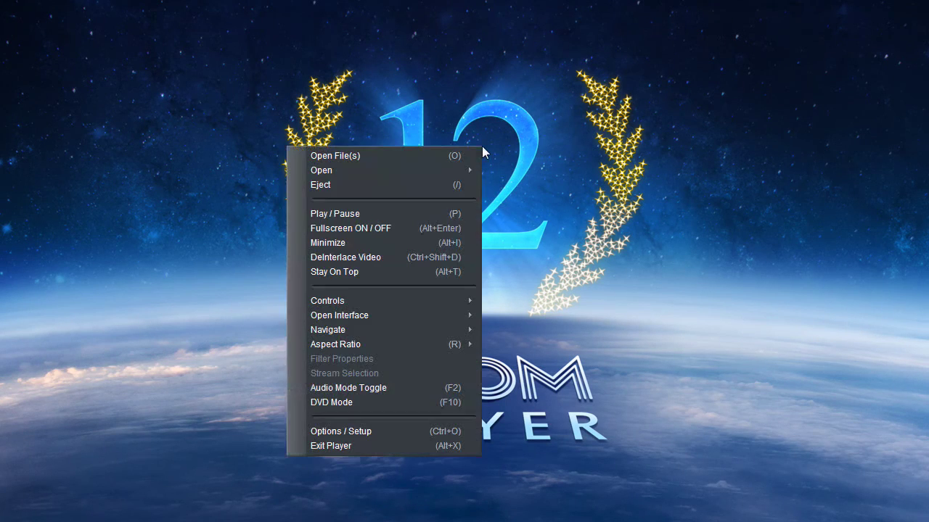
mouse_move(381, 314)
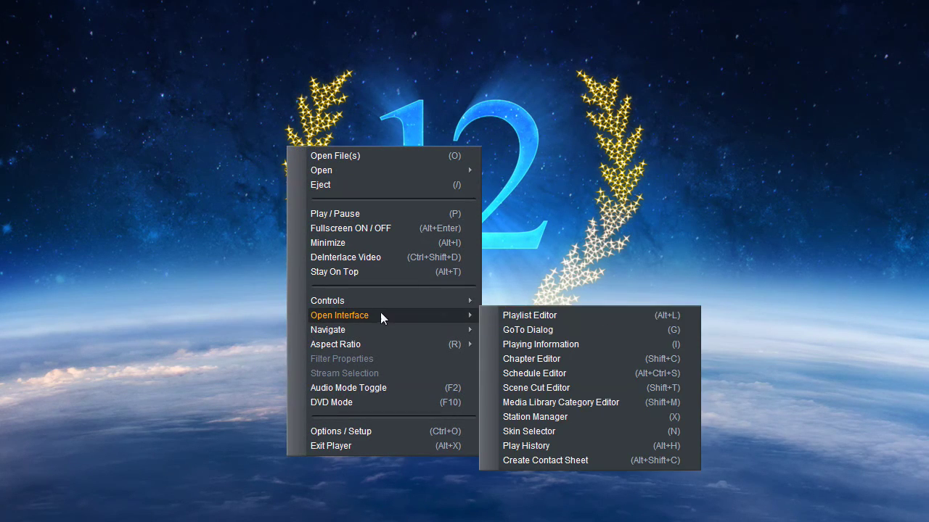
click(565, 404)
click(581, 229)
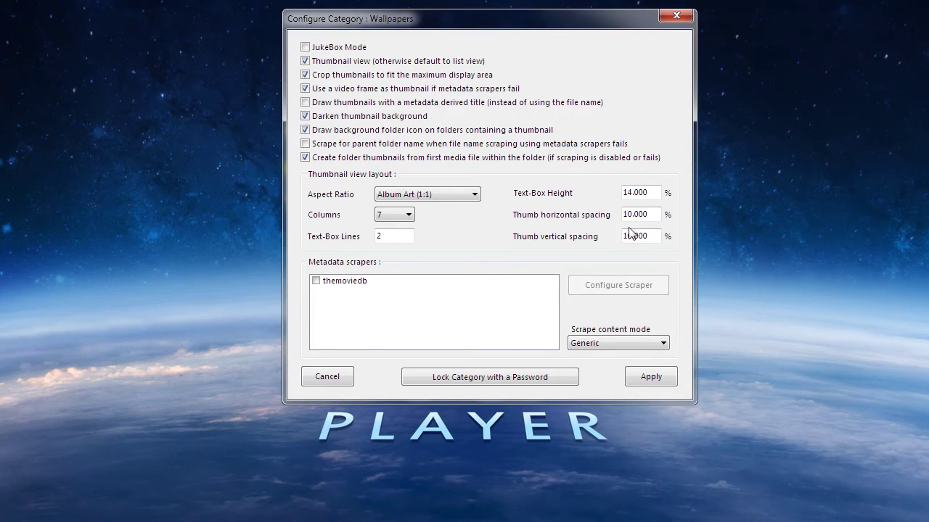
click(402, 216)
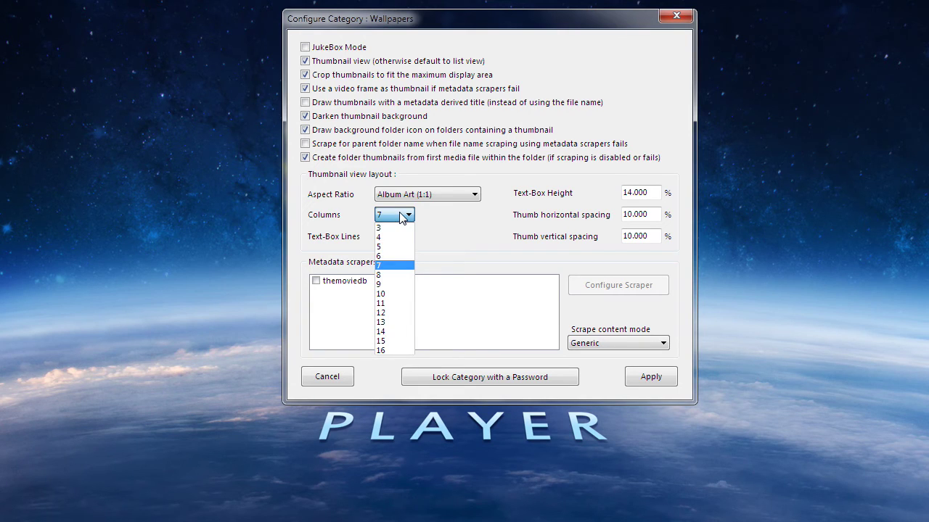
click(392, 322)
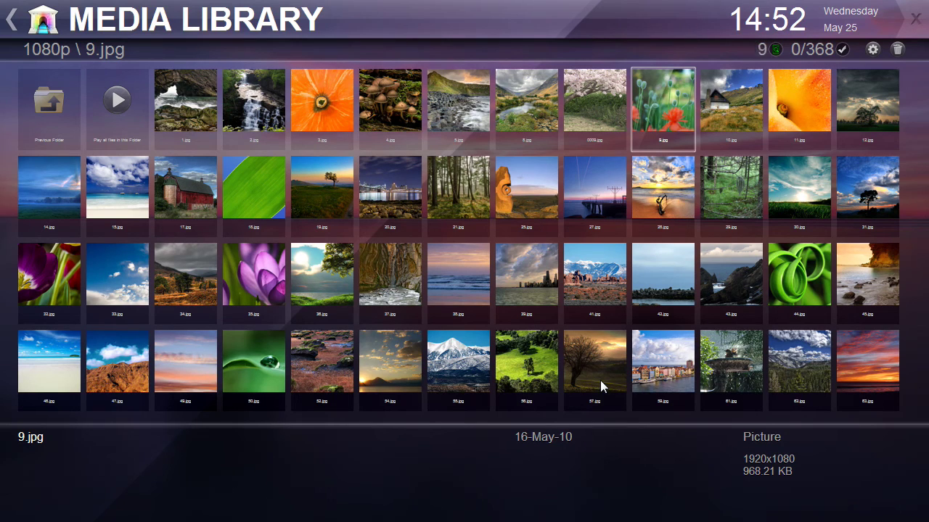
- Move through the rows of small wallpaper thumbnails to inspect the 13-column layout
key(Down)
key(Down)
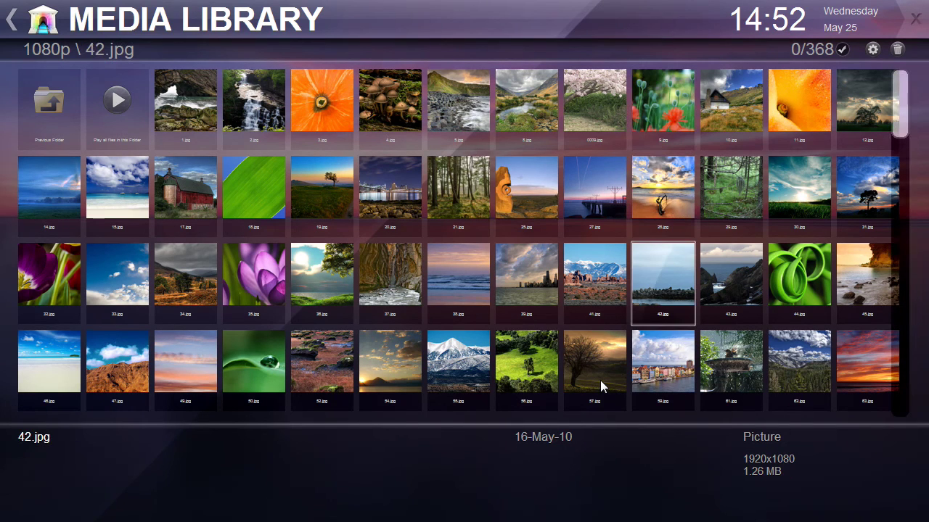
key(Left)
key(Left)
key(Left)
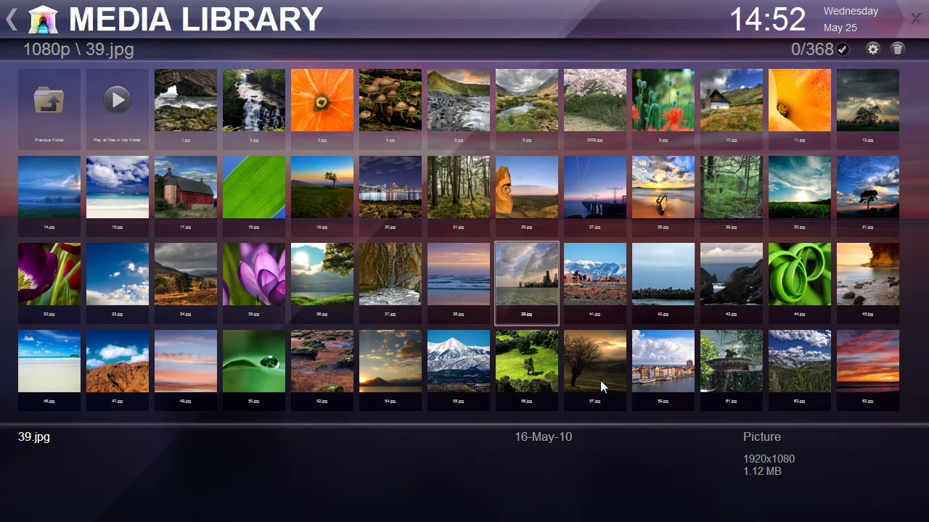
key(Up)
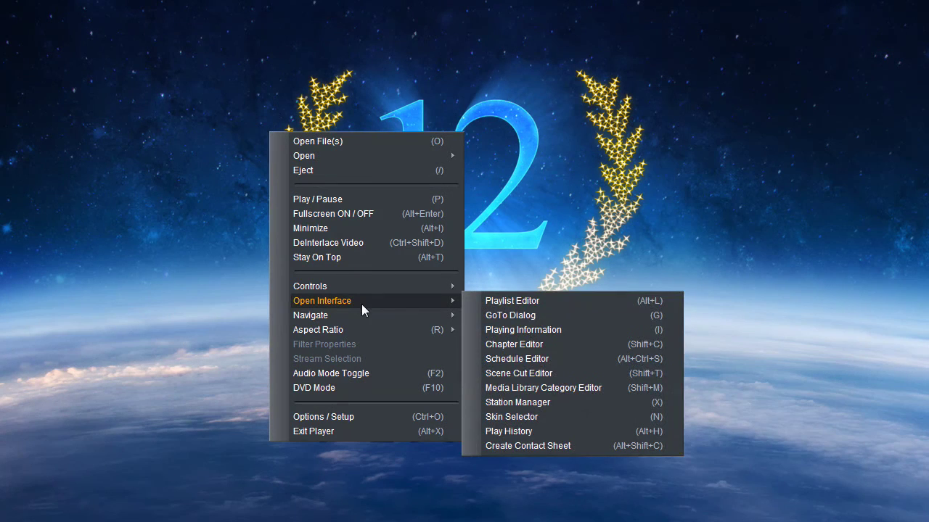
- Reopen the Wallpapers category's configuration and set the number of thumbnail columns to 7
click(553, 388)
click(568, 218)
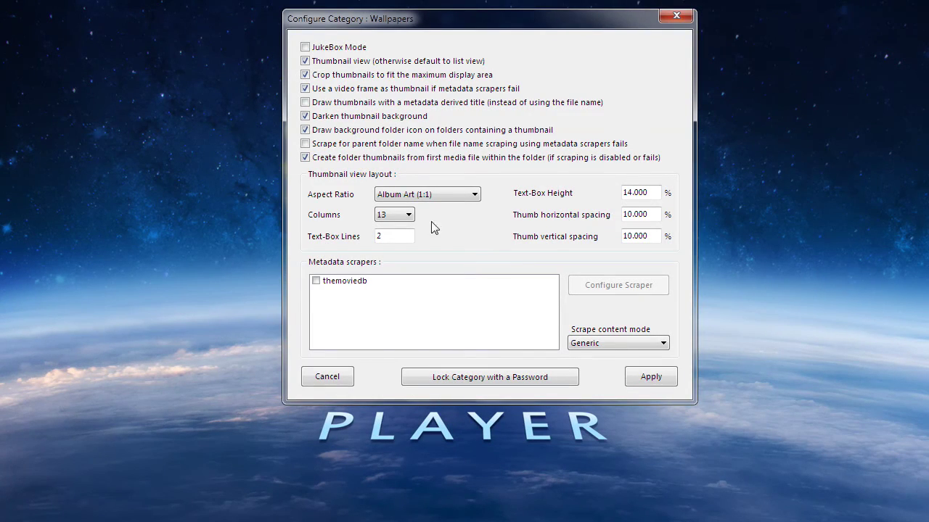
click(409, 214)
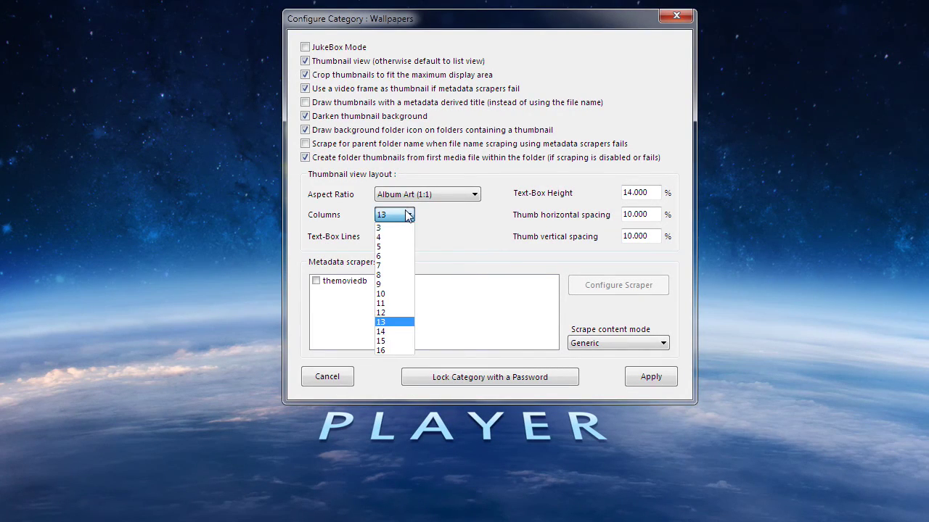
click(389, 266)
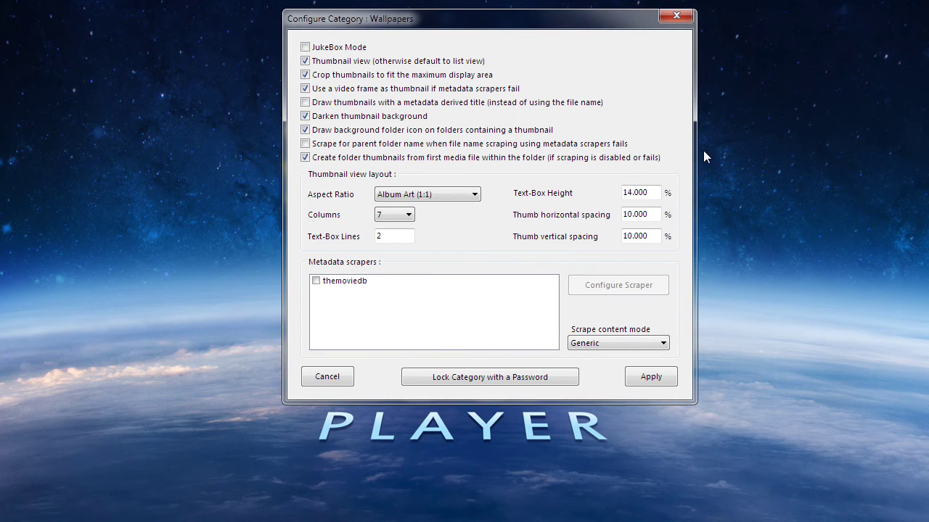
- Set the Wallpapers category's horizontal and vertical thumbnail spacing to 4%, apply the changes and close the category editor
double_click(645, 213)
key(Home)
key(Delete)
key(Delete)
key(Delete)
text(4)
click(657, 236)
key(Home)
key(Delete)
key(Delete)
text(4)
click(658, 378)
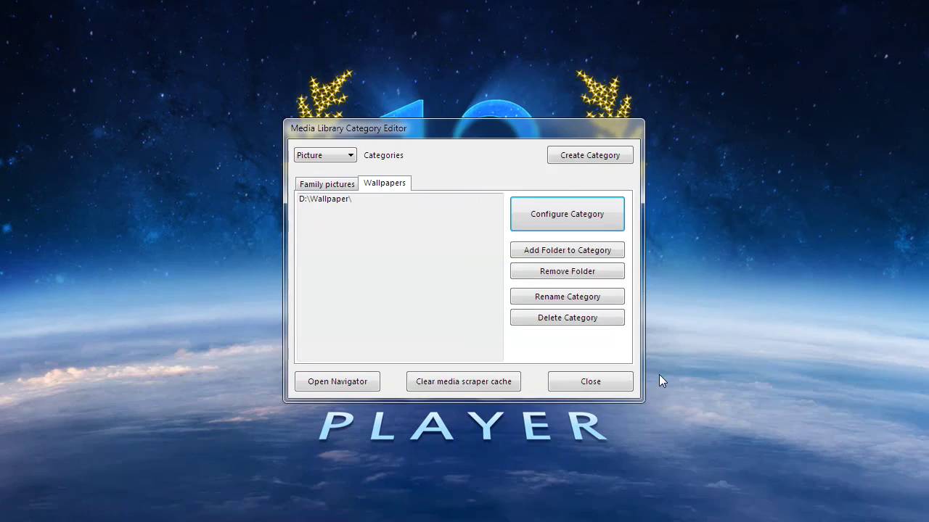
click(612, 385)
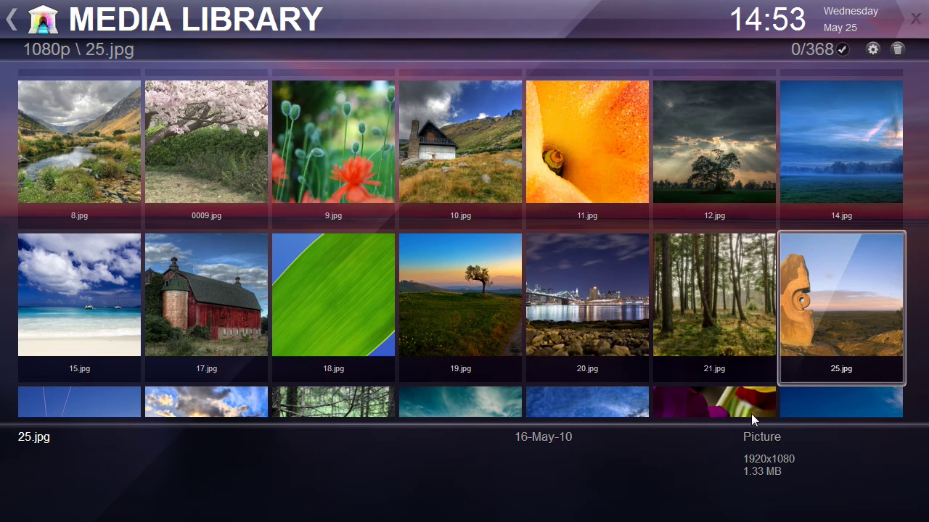
- Move from 25.jpg back to 19.jpg to inspect the more tightly spaced wallpaper thumbnails
key(Left)
key(Left)
key(Left)
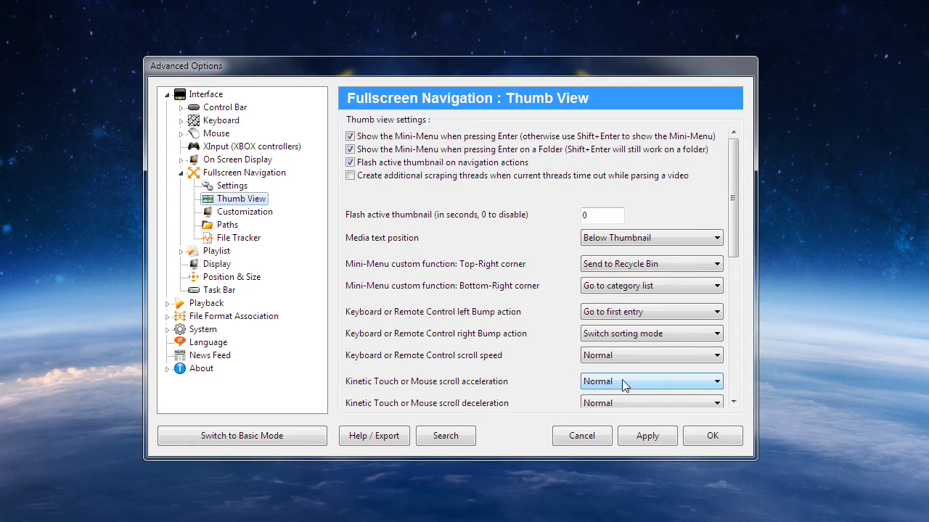
- Set the active thumbnail flash in the advanced Thumb View options to 3 seconds
double_click(598, 218)
text(3)
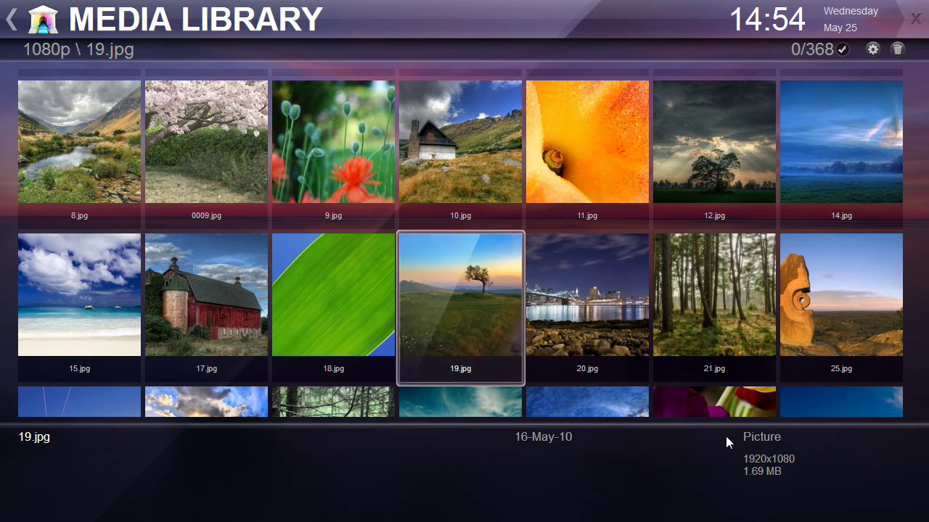
- Move back and forth among the thumbnails around 19.jpg to watch the active thumbnail's flash, finishing on 19.jpg
key(Left)
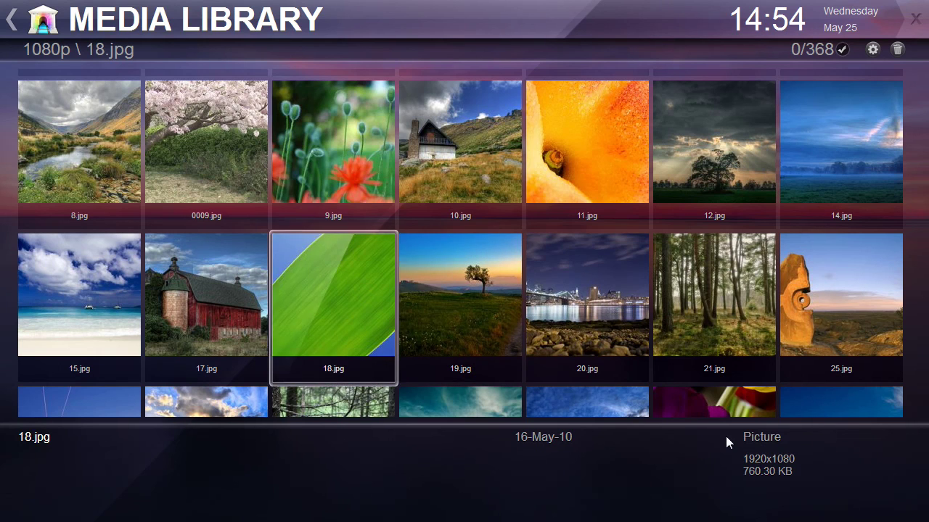
key(Right)
key(Left)
key(Left)
key(Right)
key(Right)
key(Right)
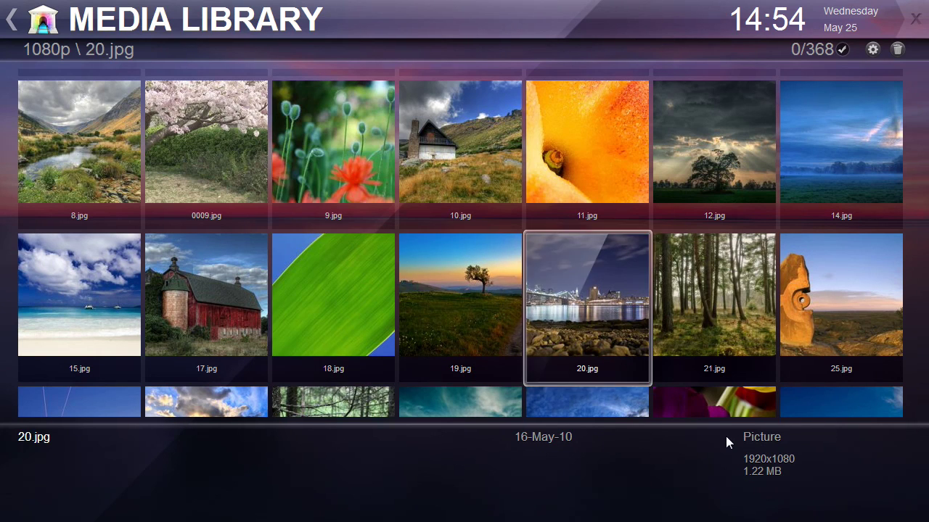
key(Left)
key(Left)
key(Right)
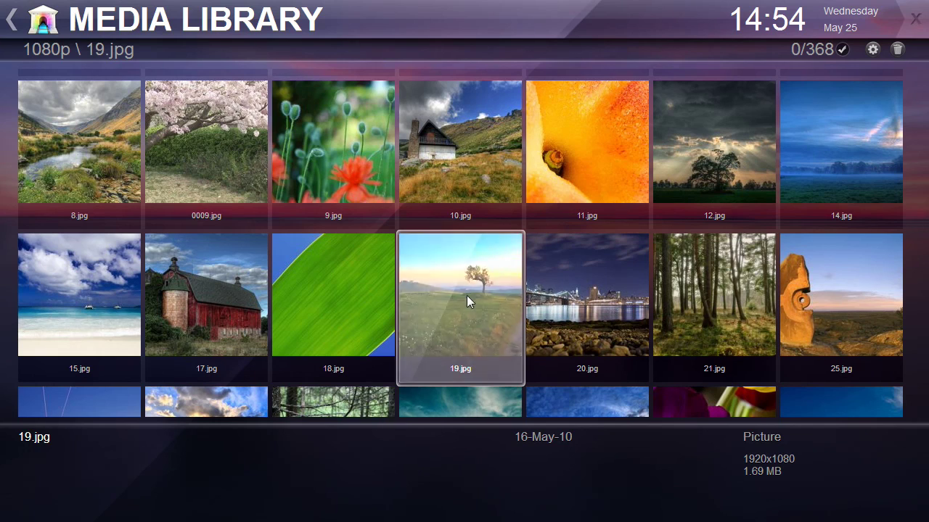
- Open the mini-menu on the 19.jpg thumbnail and return to the plain thumbnail view
key(Return)
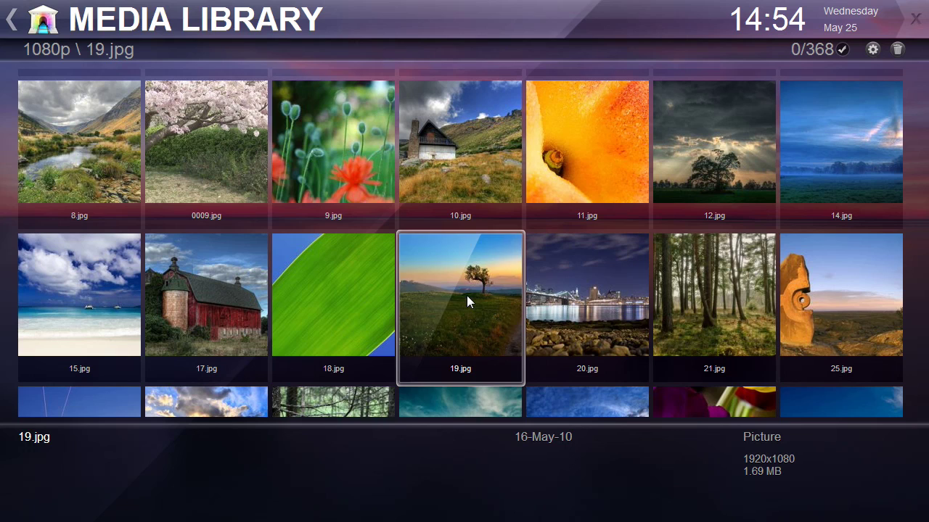
click(466, 295)
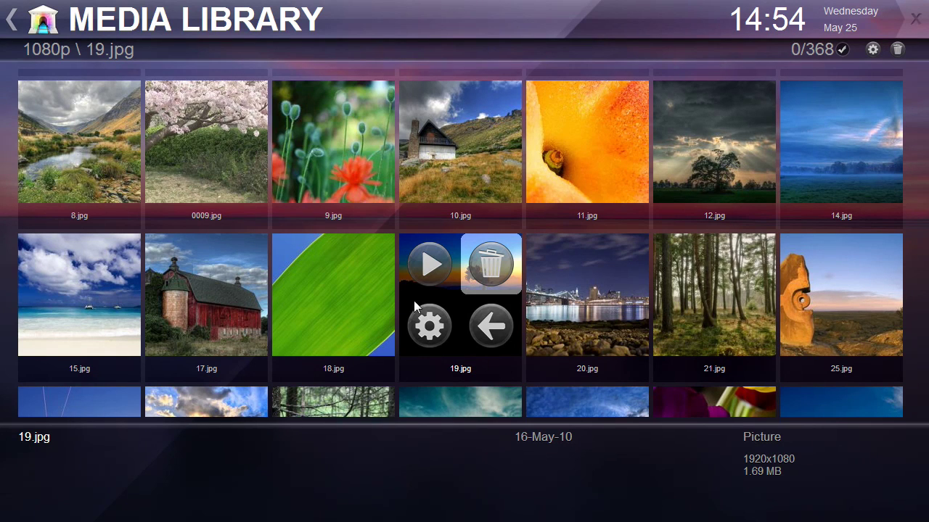
click(474, 330)
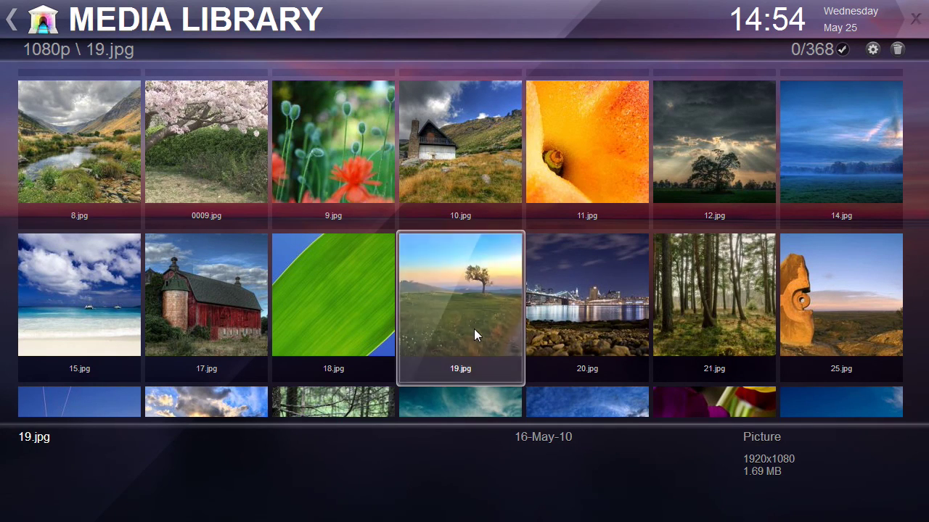